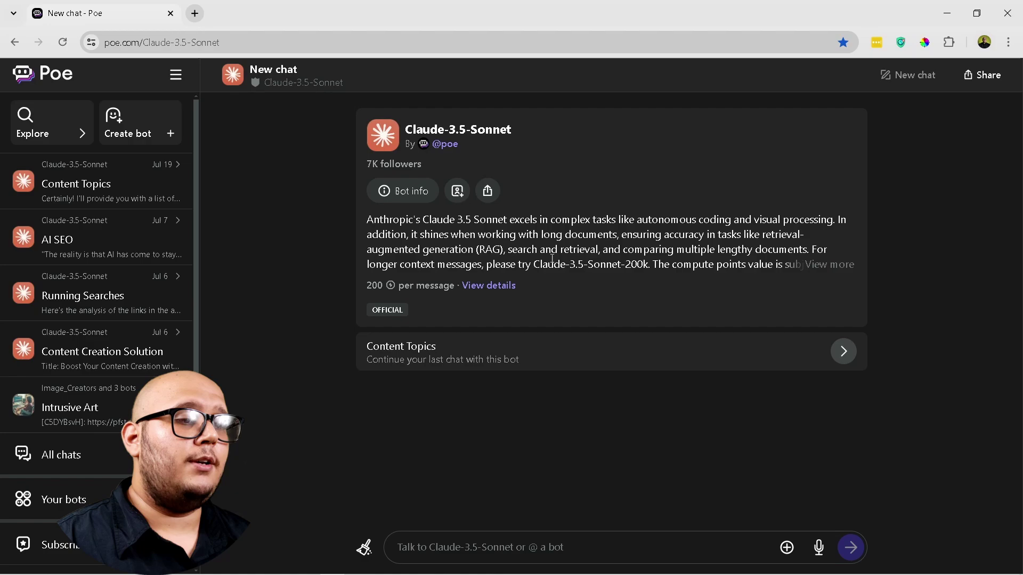
Step: Copy the lead-magnet prompt from AI SEO Prompts and paste the SEO-agency, five-idea version into Poe
{"action": "key", "text": "alt+Tab"}
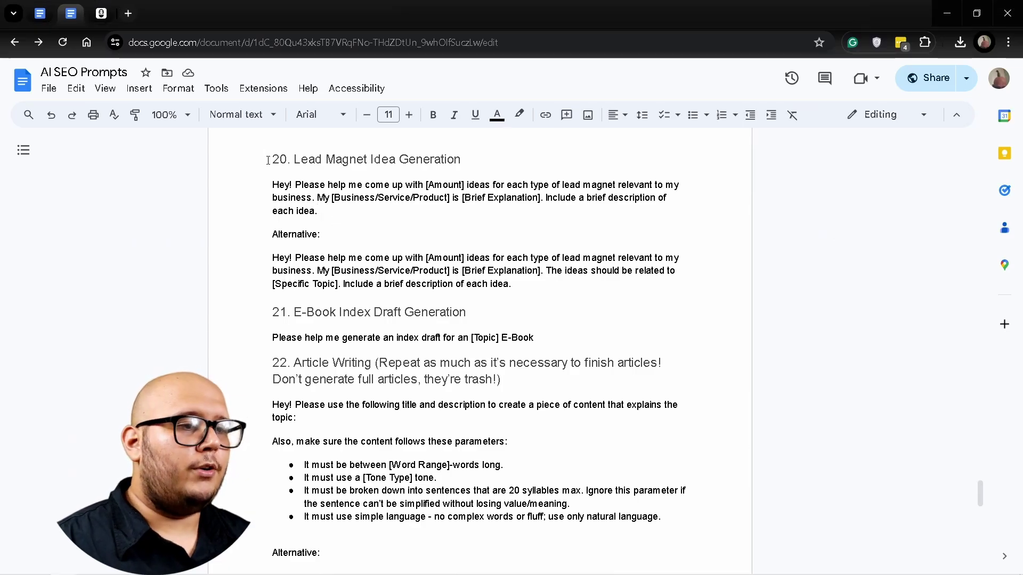
{"action": "triple_click", "coordinate": [268, 160]}
{"action": "left_click", "coordinate": [343, 160]}
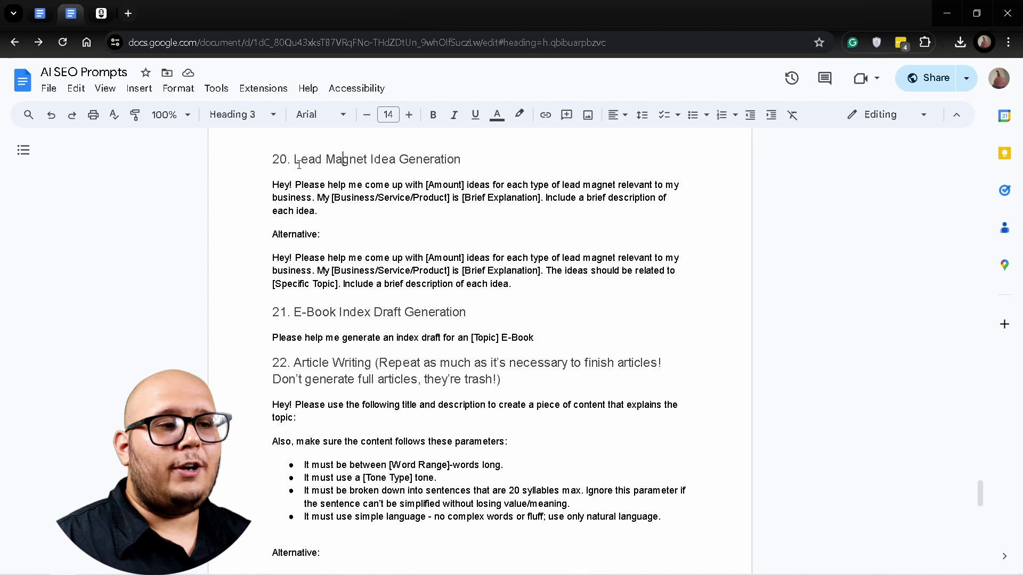
{"action": "left_click_drag", "start_coordinate": [293, 160], "coordinate": [466, 159]}
{"action": "left_click", "coordinate": [401, 214]}
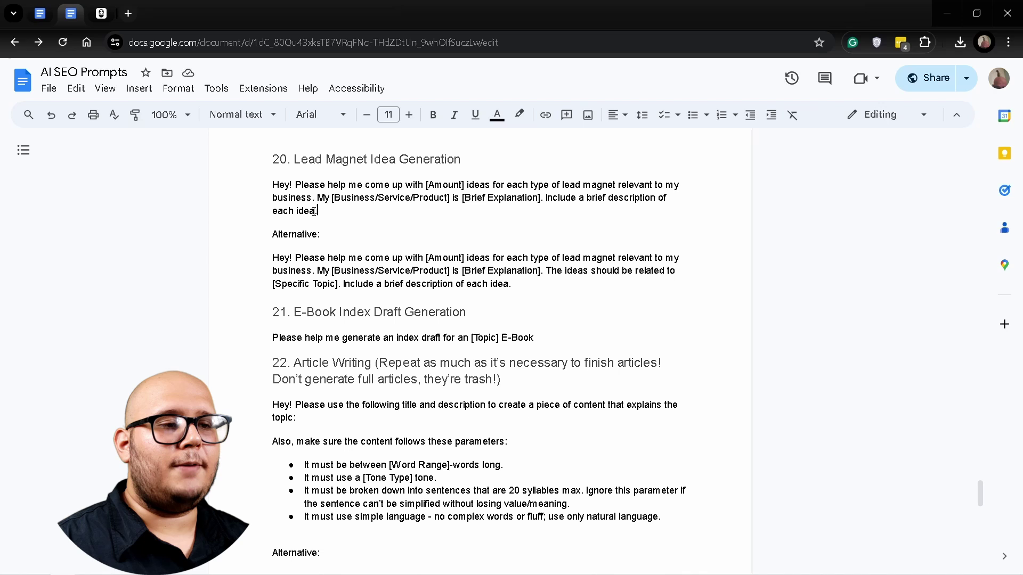
{"action": "mouse_move", "coordinate": [267, 235]}
{"action": "left_mouse_down"}
{"action": "mouse_move", "coordinate": [322, 235]}
{"action": "mouse_move", "coordinate": [318, 211]}
{"action": "left_mouse_up"}
{"action": "left_click", "coordinate": [291, 255]}
{"action": "key", "text": "ctrl+z"}
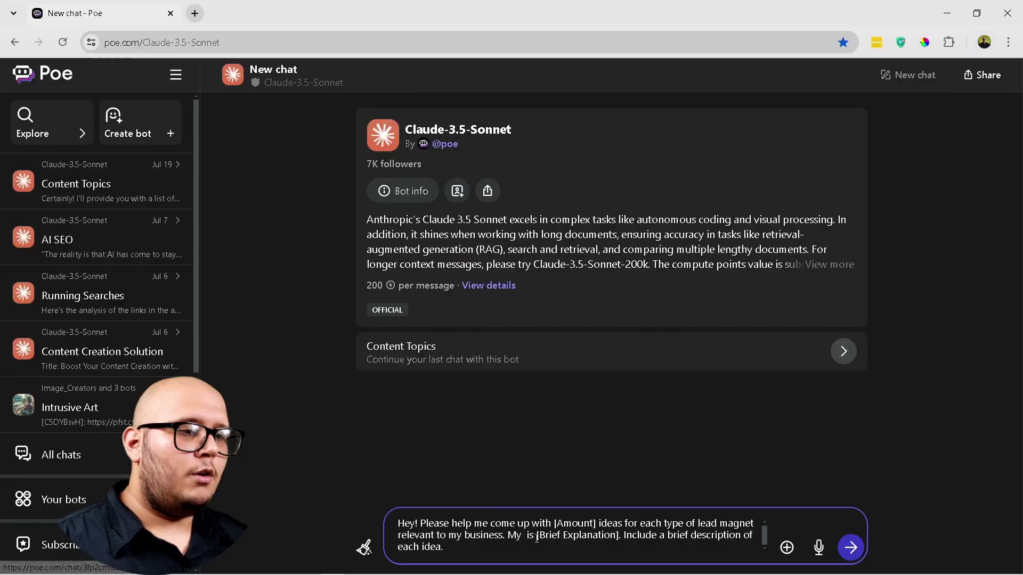
{"action": "triple_click", "coordinate": [535, 540]}
{"action": "type", "text": "Hey! Please help me come up with 5 ideas for each type of lead magnet relevant to my business. My business is an SEO agency and I offer content creation, search engine optimization services, and more related. Include a brief description of each idea."}
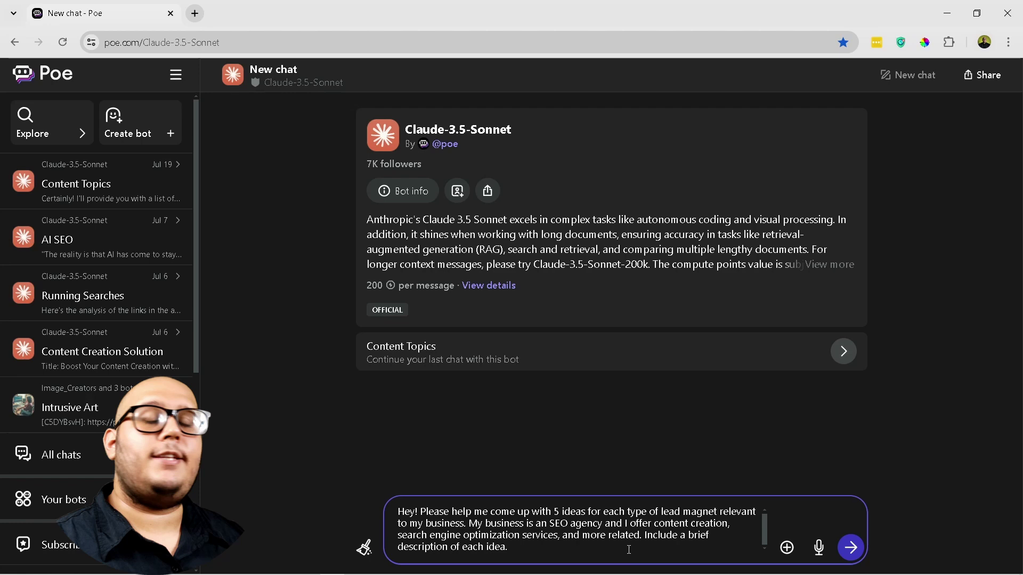
Step: Send the SEO-agency lead-magnet prompt to Claude, then follow up with 'Give more ideas'
{"action": "key", "text": "Return"}
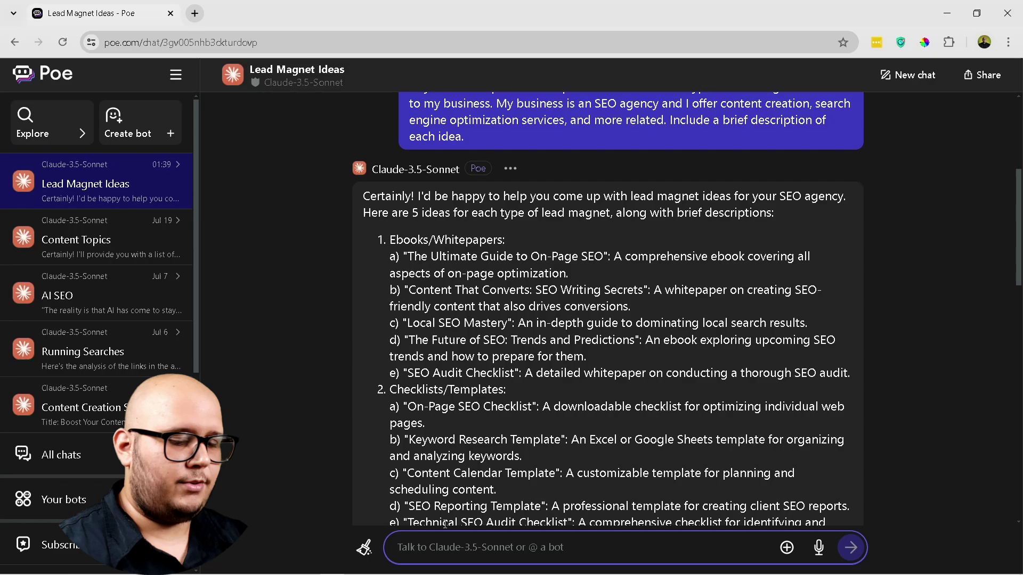
{"action": "type", "text": "Give more i"}
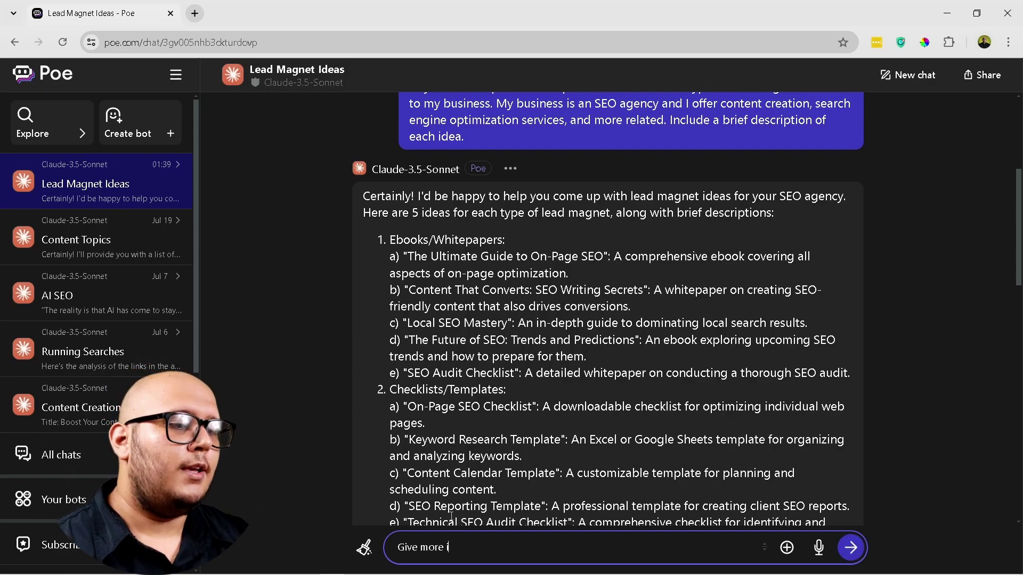
{"action": "type", "text": "deas"}
{"action": "key", "text": "Return"}
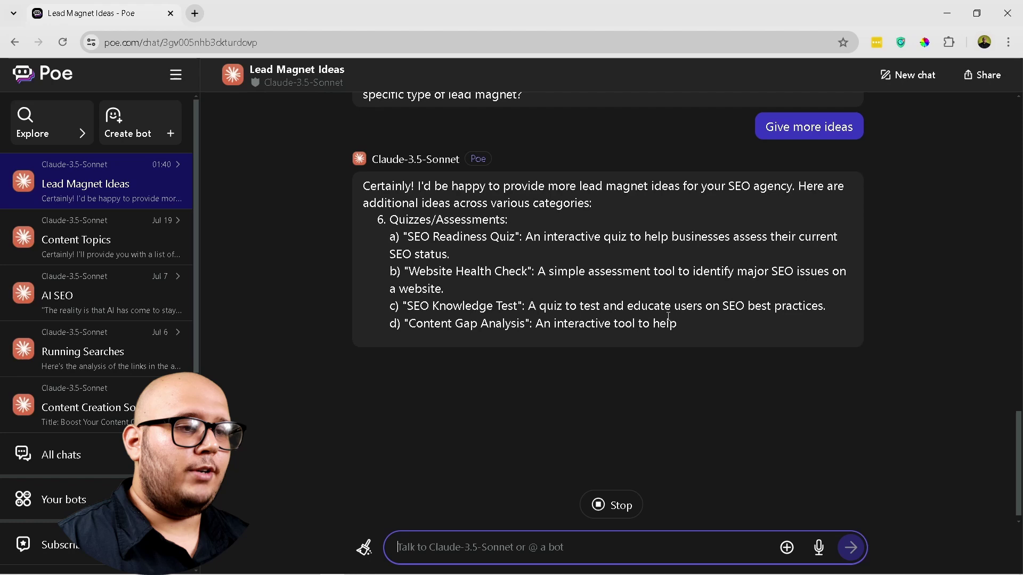
Step: Scroll back to Claude's first reply and highlight the e-book title 'The Ultimate Guide to On-Page SEO'
{"action": "scroll", "coordinate": [629, 323], "scroll_direction": "up", "scroll_amount": 15}
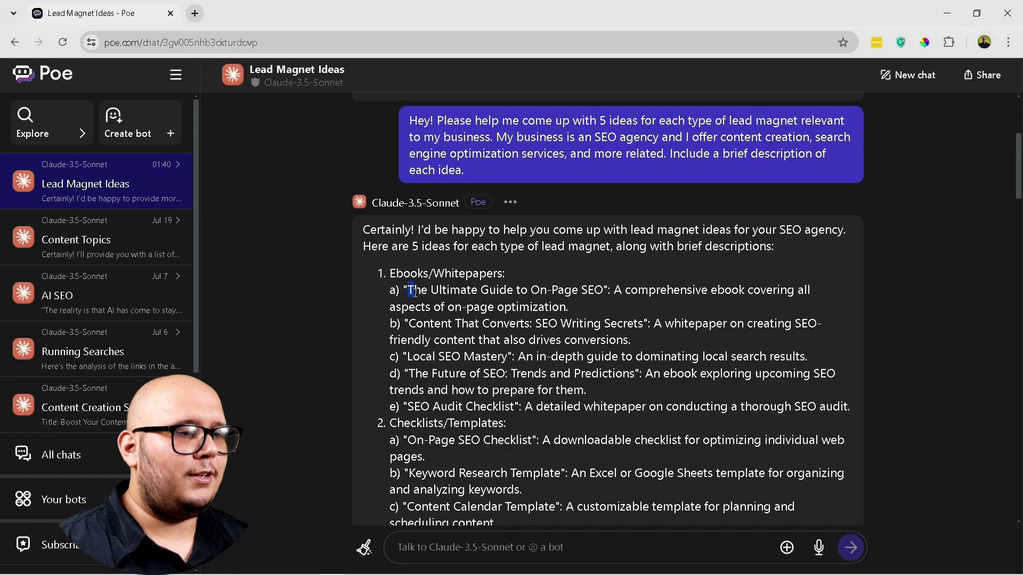
{"action": "left_click_drag", "start_coordinate": [408, 290], "coordinate": [603, 289]}
{"action": "left_click", "coordinate": [593, 305]}
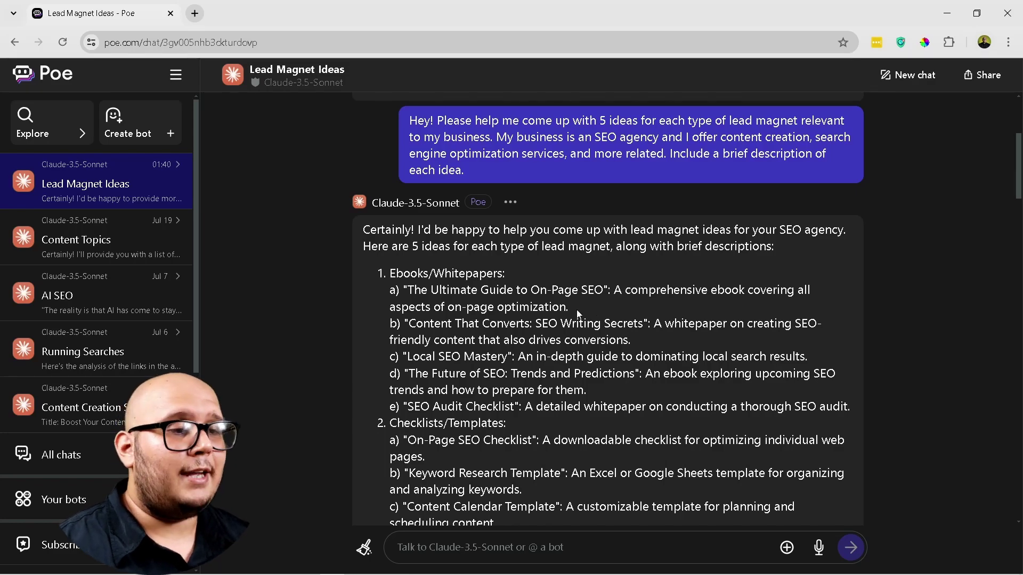
{"action": "left_click_drag", "start_coordinate": [577, 314], "coordinate": [391, 291]}
{"action": "left_click", "coordinate": [593, 309]}
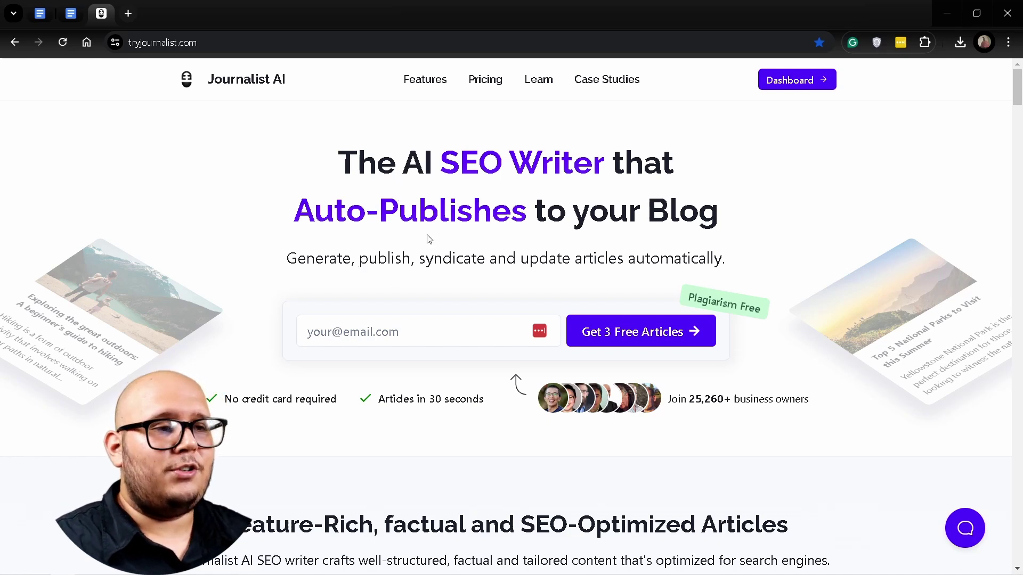
{"action": "mouse_move", "coordinate": [424, 78]}
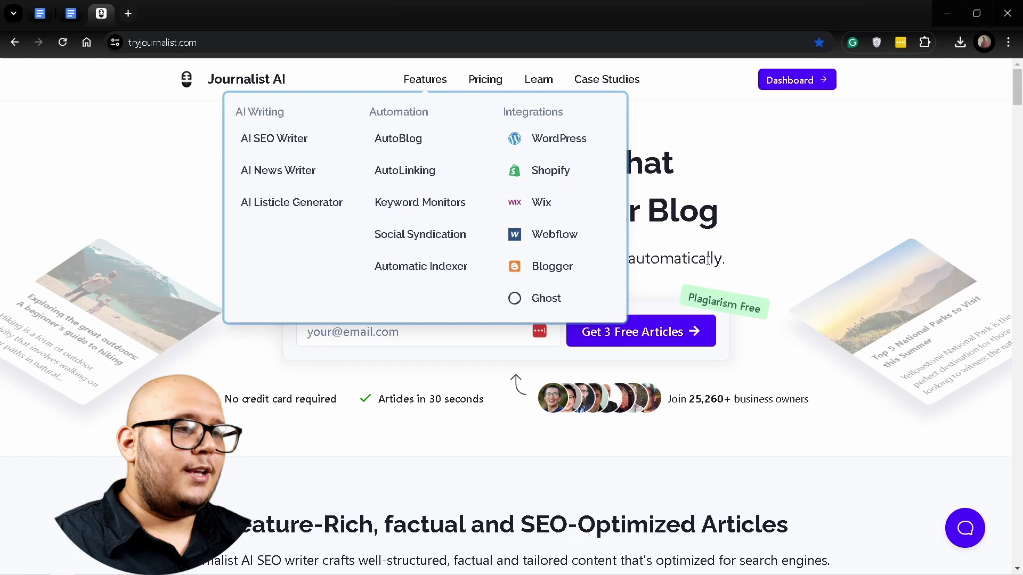
Step: Highlight the word 'syndicate' on the Journalist AI homepage while reviewing its features
{"action": "left_click_drag", "start_coordinate": [421, 261], "coordinate": [487, 251]}
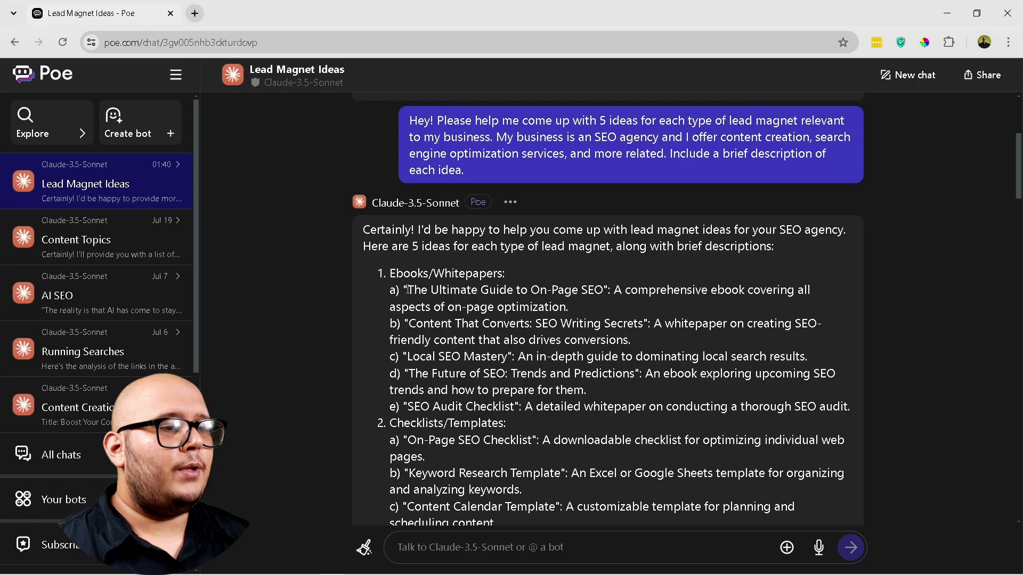
Step: Send the e-book index draft prompt with 'The Ultimate Guide to On-Page SEO' filled in
{"action": "left_click_drag", "start_coordinate": [408, 291], "coordinate": [604, 294]}
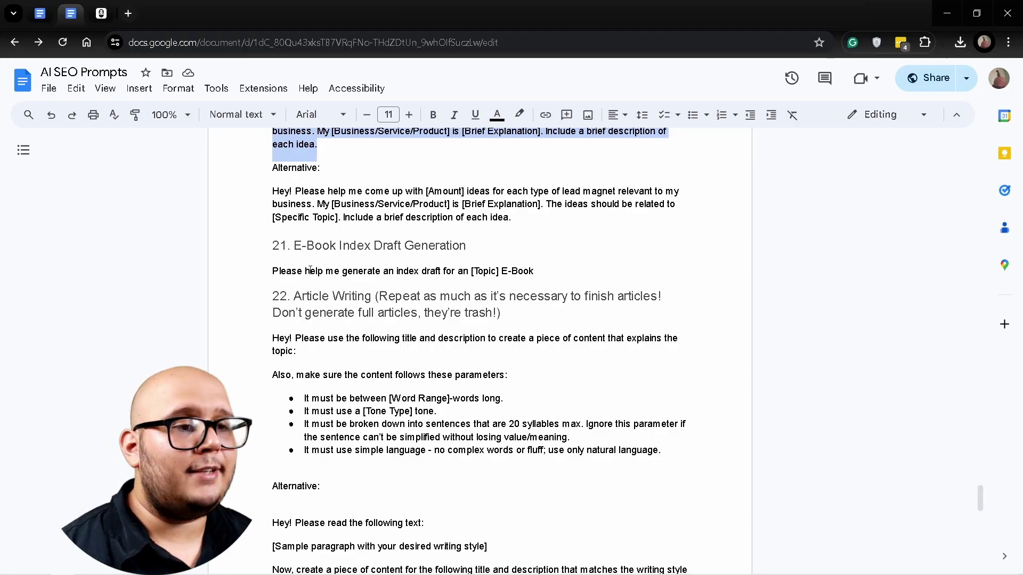
{"action": "left_click_drag", "start_coordinate": [275, 274], "coordinate": [586, 269]}
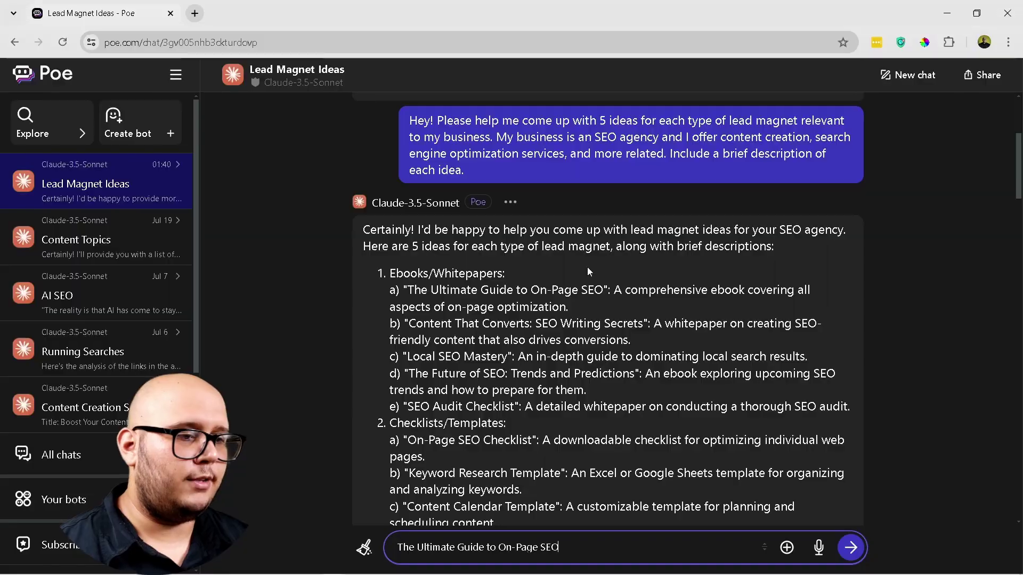
{"action": "key", "text": "ctrl+a"}
{"action": "type", "text": "Please help me generate an index draft for an E-Book titled \"The Ultimate Guide to On-Page SEO\""}
{"action": "key", "text": "Return"}
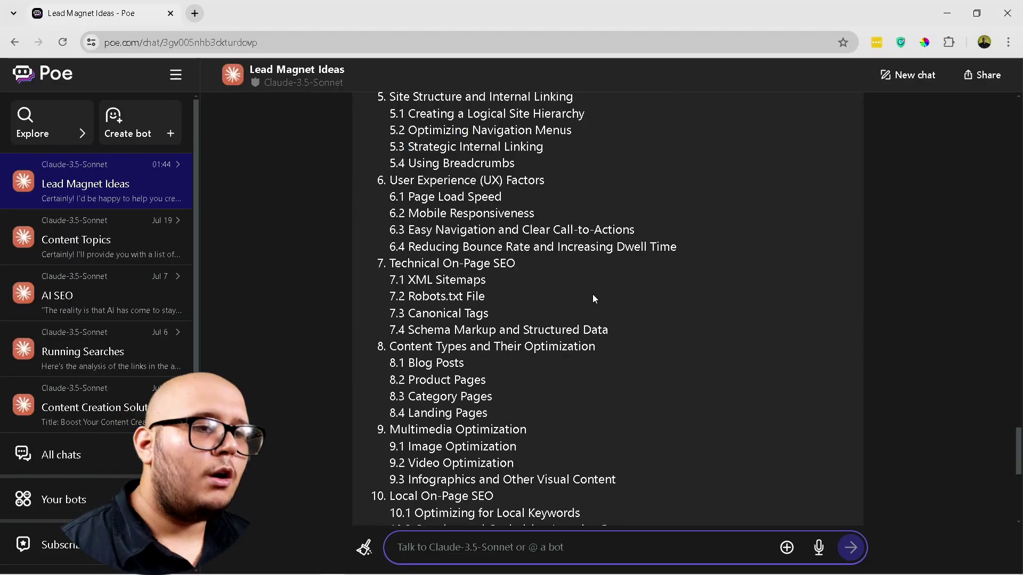
Step: Select and copy the index section titles from 1.1 'What is On-Page SEO?' through section 16
{"action": "scroll", "coordinate": [584, 306], "scroll_direction": "up", "scroll_amount": 7}
{"action": "scroll", "coordinate": [572, 319], "scroll_direction": "up", "scroll_amount": 5}
{"action": "scroll", "coordinate": [475, 397], "scroll_direction": "down", "scroll_amount": 4}
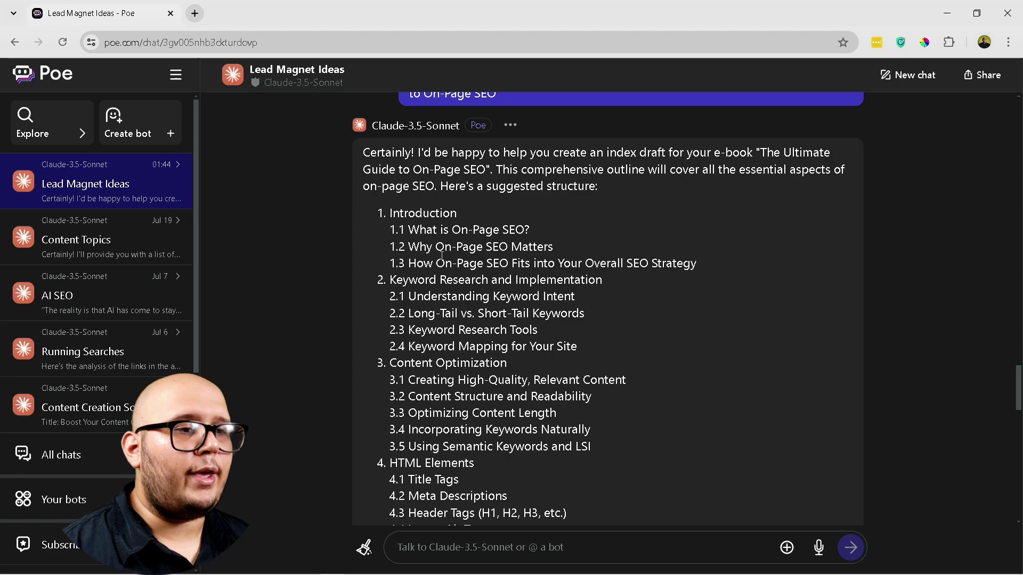
{"action": "scroll", "coordinate": [426, 240], "scroll_direction": "up", "scroll_amount": 1}
{"action": "scroll", "coordinate": [501, 256], "scroll_direction": "up", "scroll_amount": 1}
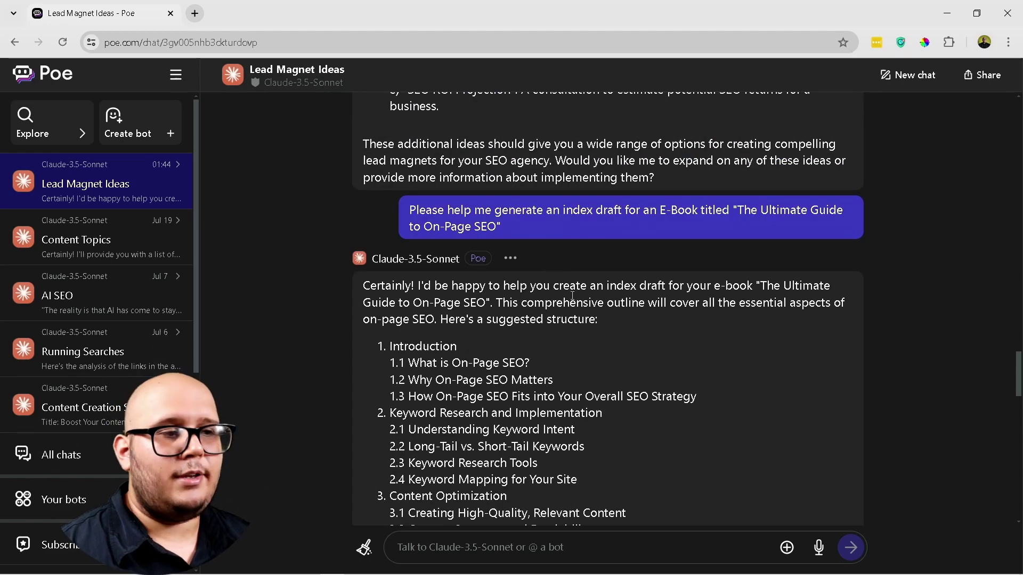
{"action": "scroll", "coordinate": [625, 425], "scroll_direction": "down", "scroll_amount": 2}
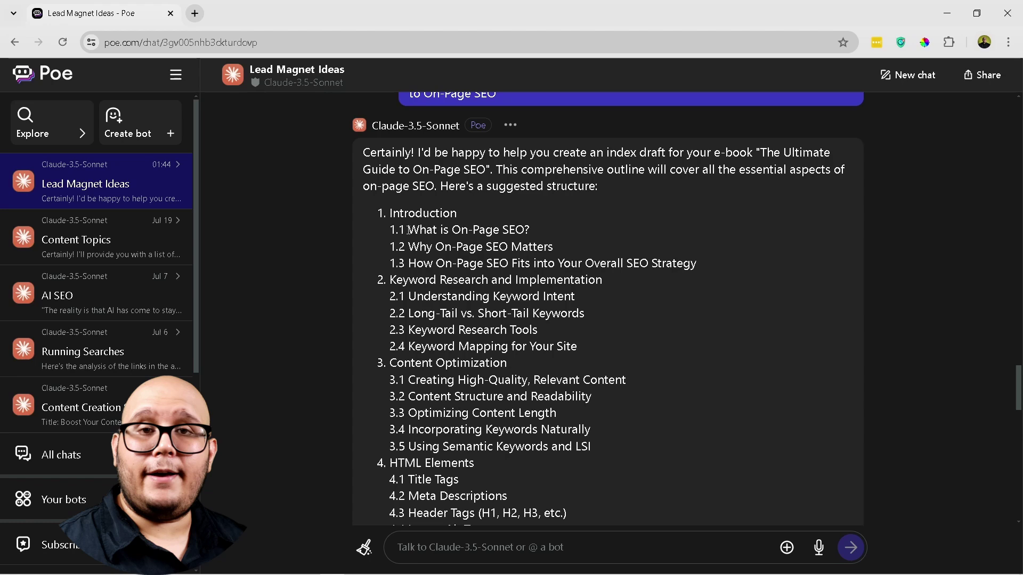
{"action": "left_click_drag", "start_coordinate": [408, 230], "coordinate": [714, 267]}
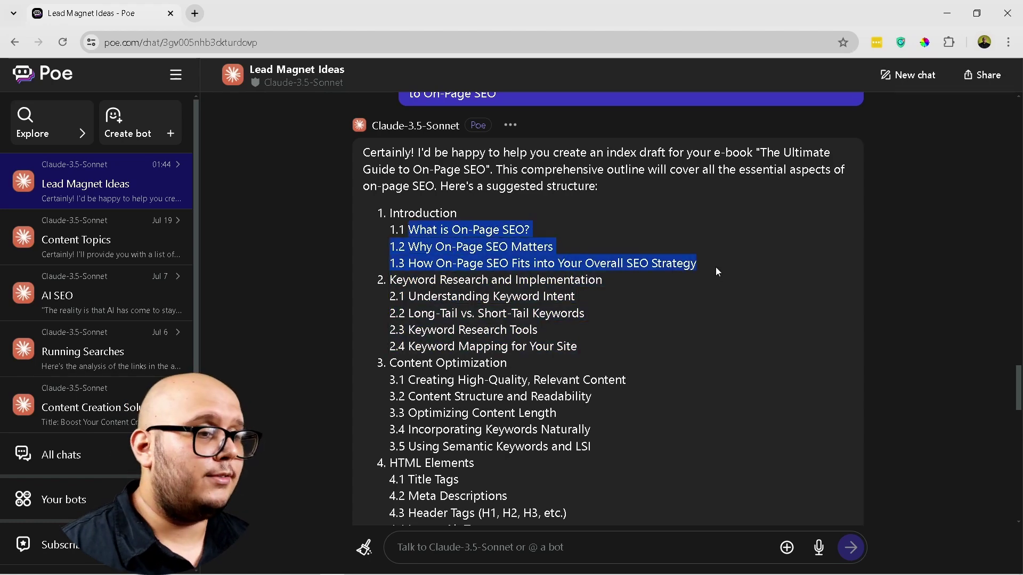
{"action": "left_click", "coordinate": [704, 324]}
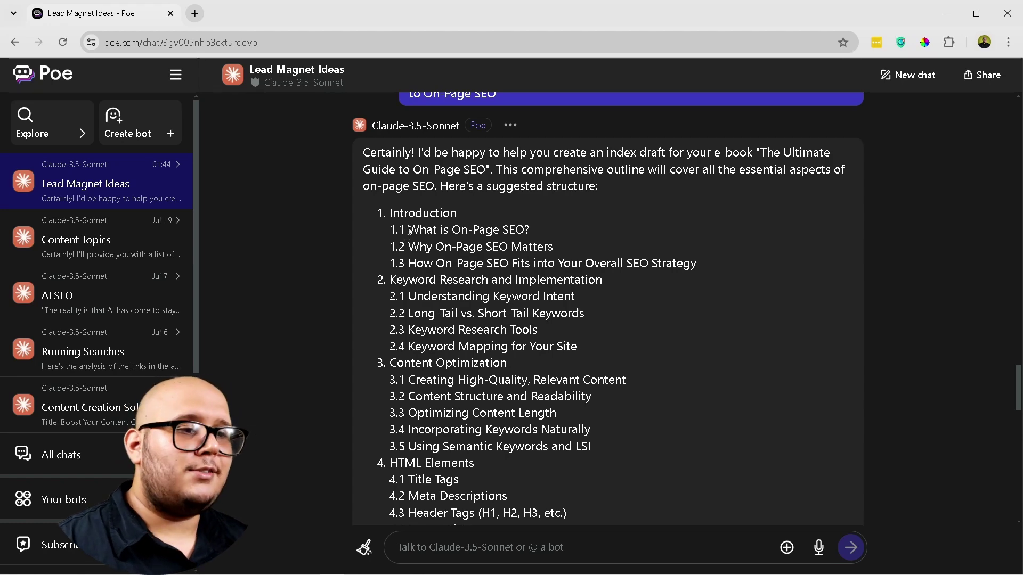
{"action": "left_click_drag", "start_coordinate": [409, 230], "coordinate": [692, 262]}
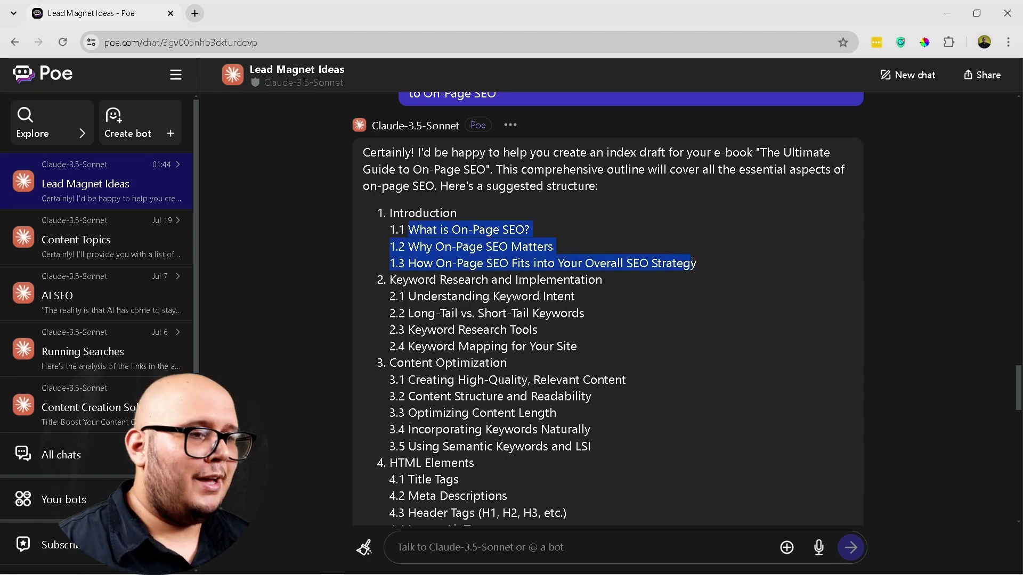
{"action": "mouse_move", "coordinate": [402, 231]}
{"action": "left_mouse_down"}
{"action": "mouse_move", "coordinate": [421, 246]}
{"action": "mouse_move", "coordinate": [510, 250]}
{"action": "mouse_move", "coordinate": [576, 402]}
{"action": "mouse_move", "coordinate": [513, 282]}
{"action": "left_mouse_up"}
{"action": "left_click", "coordinate": [410, 230]}
{"action": "scroll", "coordinate": [568, 426], "scroll_direction": "down", "scroll_amount": 4}
{"action": "scroll", "coordinate": [568, 427], "scroll_direction": "down", "scroll_amount": 12}
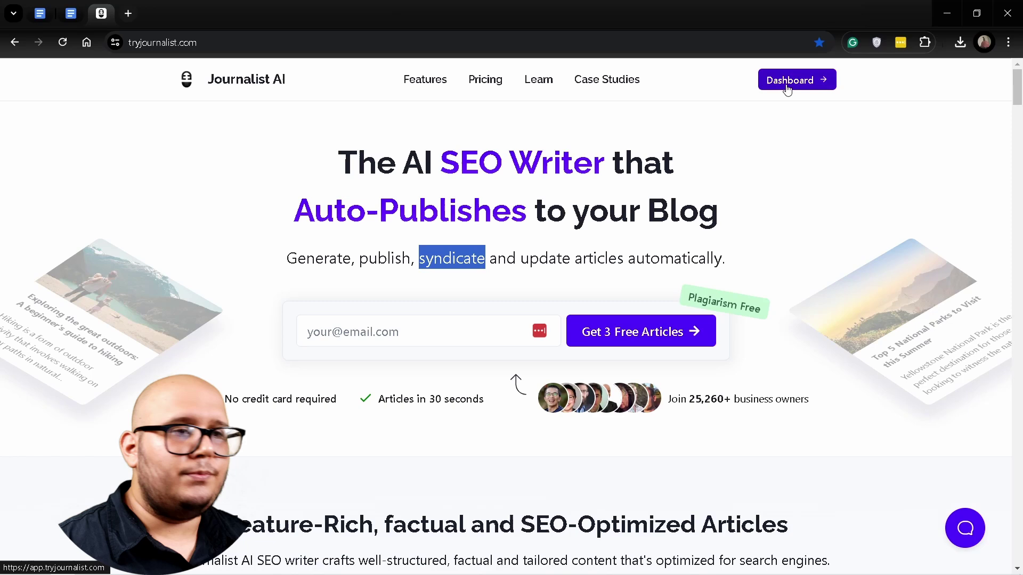
Step: In the Journalist AI dashboard, keep Titles generation mode and paste the copied index titles
{"action": "left_click", "coordinate": [787, 91]}
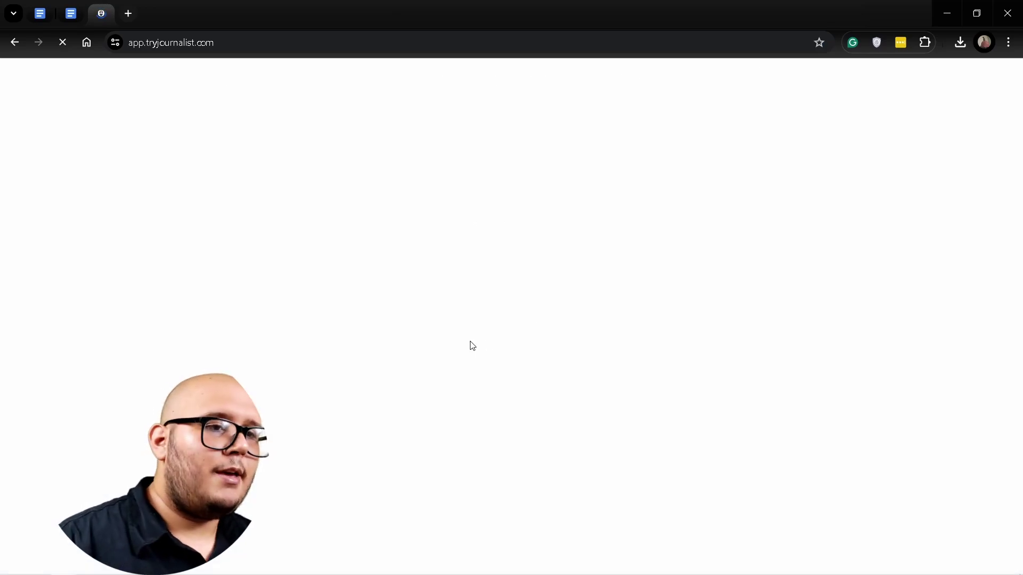
{"action": "left_click", "coordinate": [365, 351]}
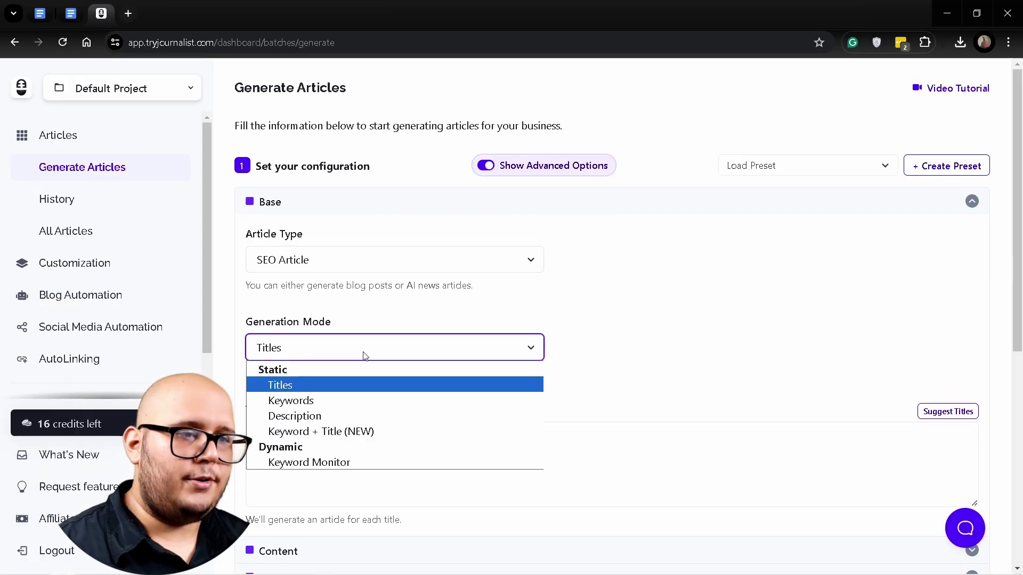
{"action": "scroll", "coordinate": [364, 308], "scroll_direction": "down", "scroll_amount": 3}
{"action": "left_click", "coordinate": [297, 155]}
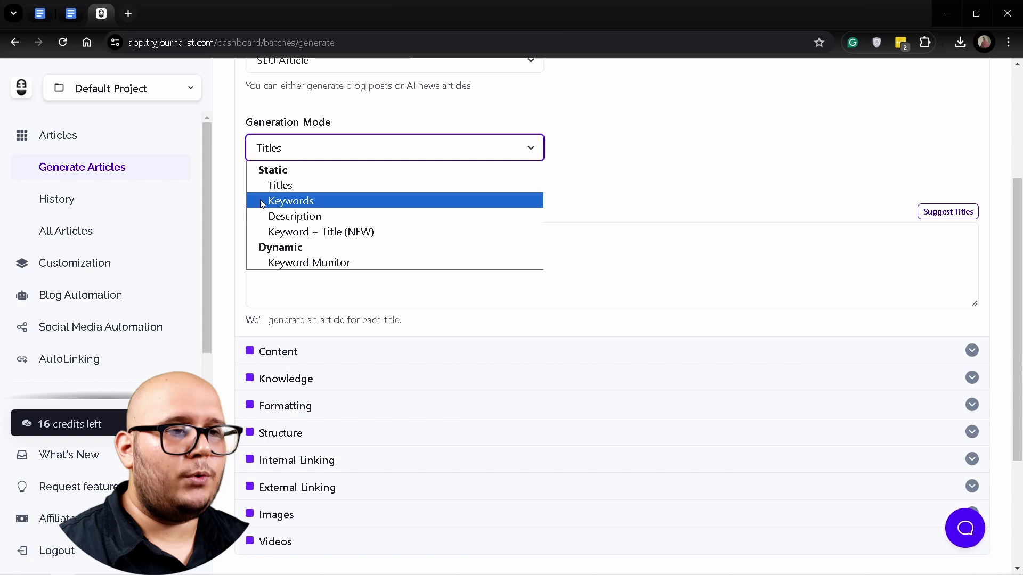
{"action": "left_click", "coordinate": [280, 185]}
{"action": "left_click", "coordinate": [443, 276]}
{"action": "key", "text": "ctrl+v"}
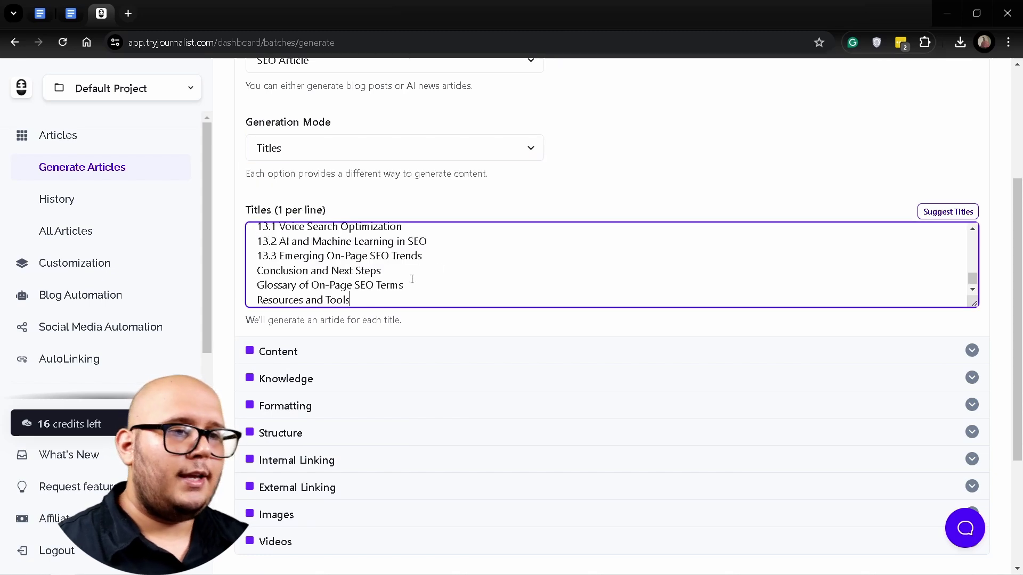
Step: Delete the section-number prefixes 11.2 up through 8.1 from the pasted title lines
{"action": "key", "text": "ctrl+z"}
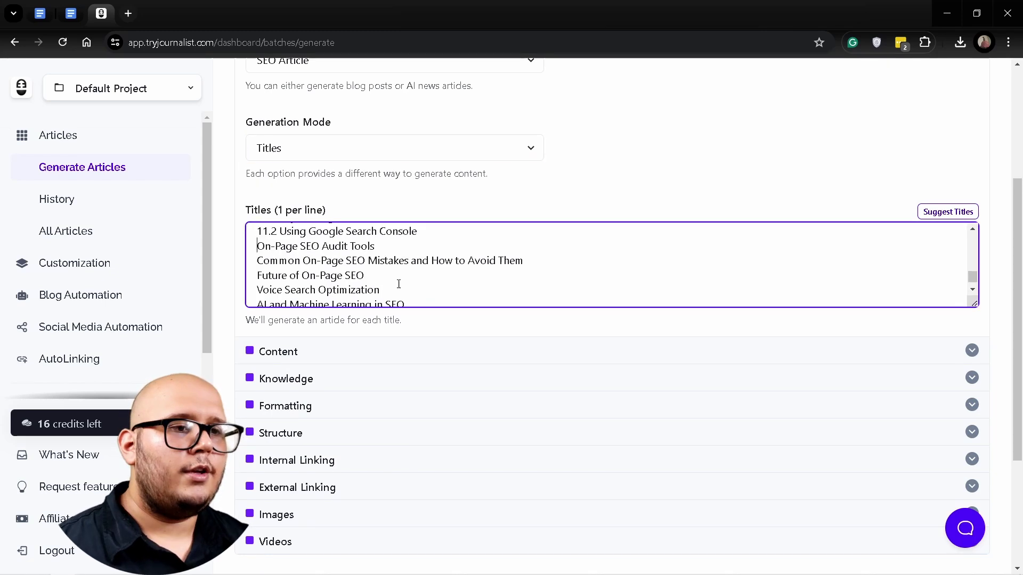
{"action": "key", "text": "ctrl+shift+Right"}
{"action": "key", "text": "ctrl+shift+Right"}
{"action": "key", "text": "ctrl+shift+Left"}
{"action": "key", "text": "Delete"}
{"action": "key", "text": "Up"}
{"action": "key", "text": "Up"}
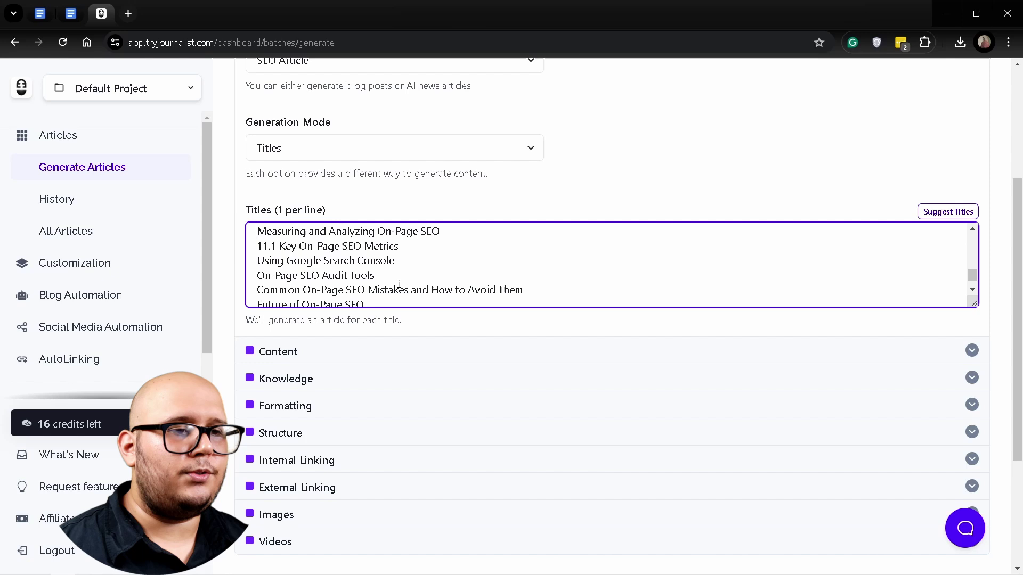
{"action": "key", "text": "Delete"}
{"action": "key", "text": "Up"}
{"action": "key", "text": "Up"}
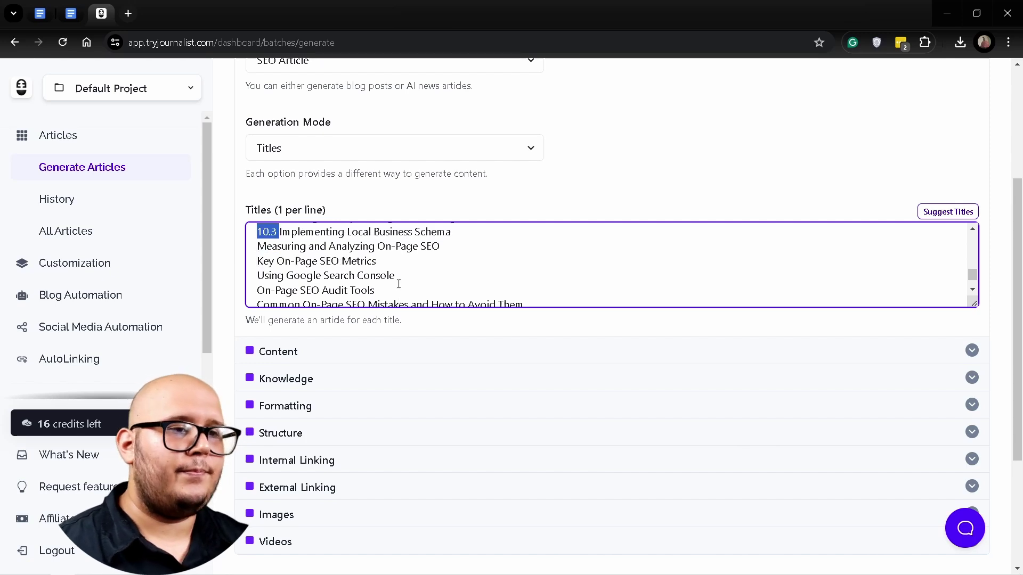
{"action": "key", "text": "Delete"}
{"action": "key", "text": "Up"}
{"action": "key", "text": "ctrl+shift+Right"}
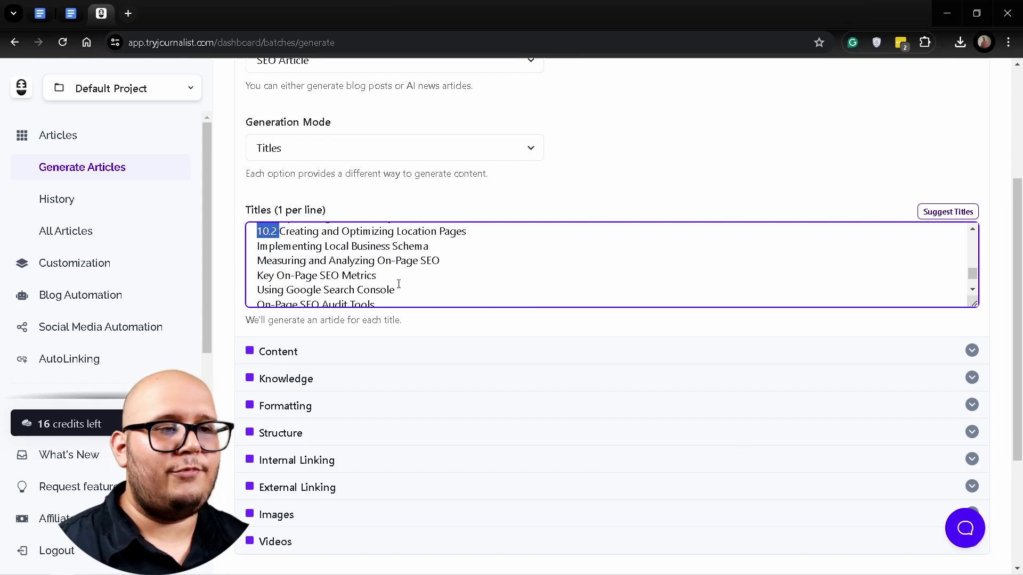
{"action": "key", "text": "Delete"}
{"action": "key", "text": "Up"}
{"action": "key", "text": "Delete"}
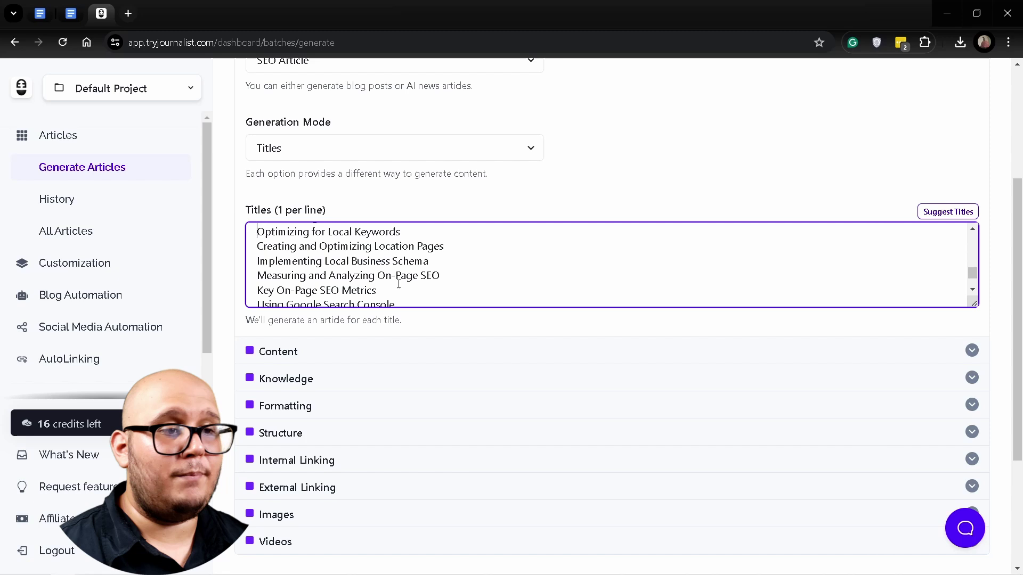
{"action": "key", "text": "Up"}
{"action": "key", "text": "Up"}
{"action": "key", "text": "Delete"}
{"action": "key", "text": "Up"}
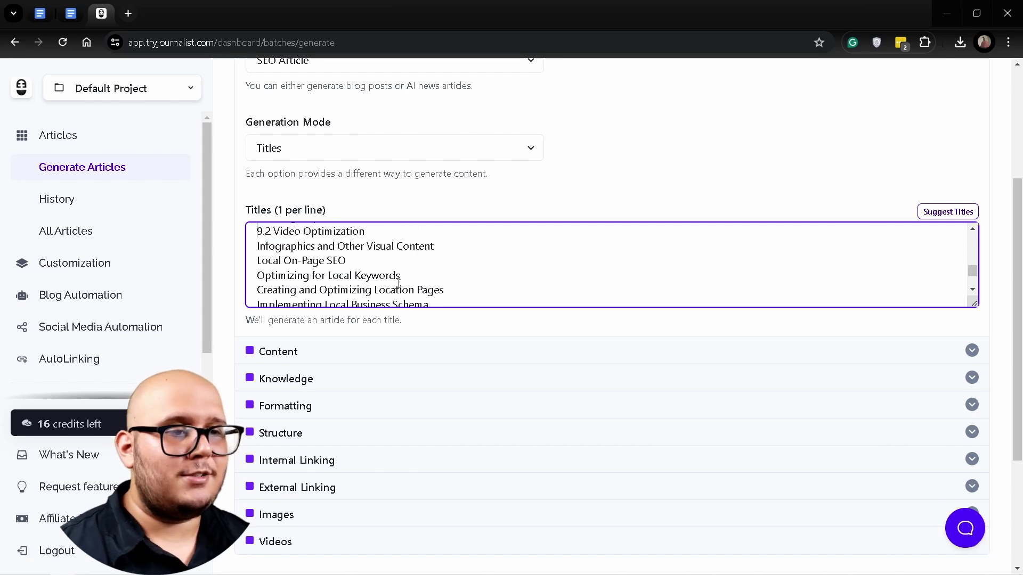
{"action": "key", "text": "Delete"}
{"action": "key", "text": "Up"}
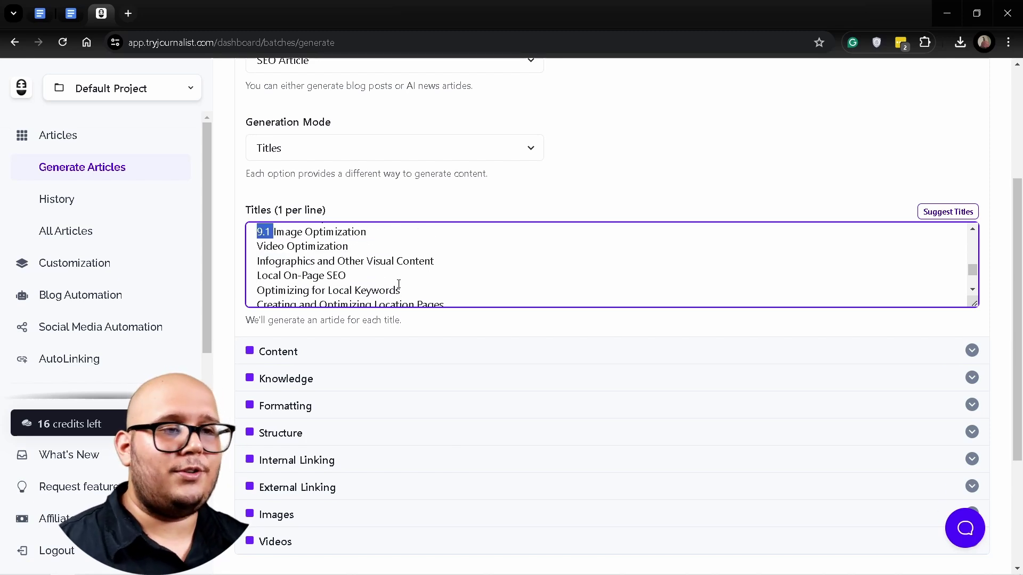
{"action": "key", "text": "Delete"}
{"action": "key", "text": "Up"}
{"action": "key", "text": "Up"}
{"action": "key", "text": "ctrl+shift+Right"}
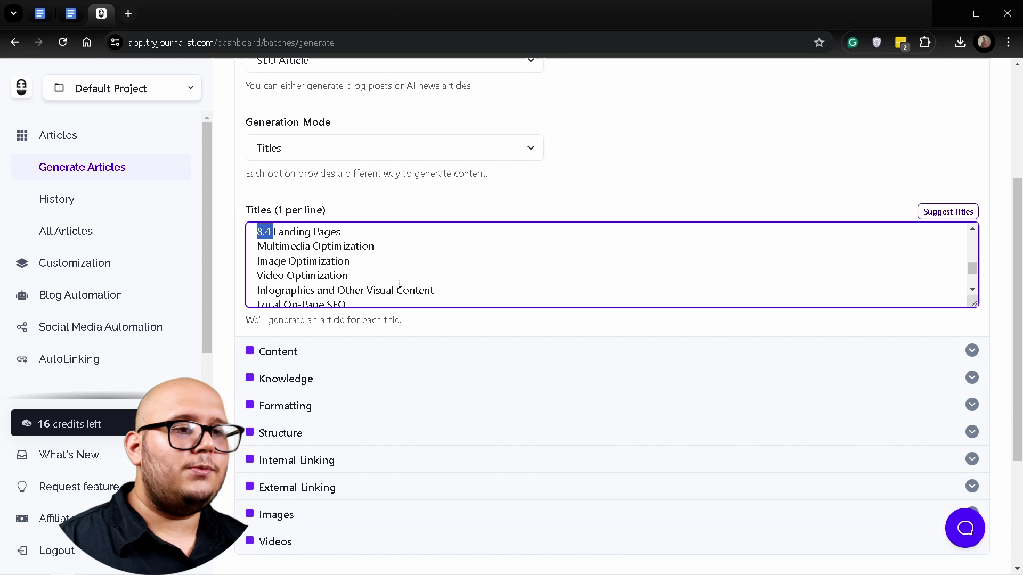
{"action": "key", "text": "Delete"}
{"action": "key", "text": "Up"}
{"action": "key", "text": "Delete"}
{"action": "key", "text": "Up"}
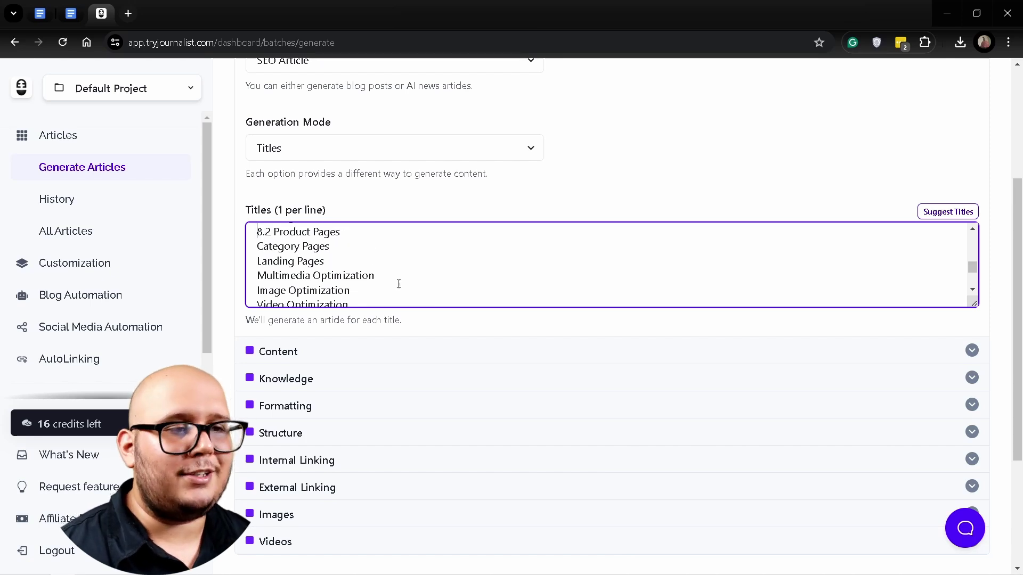
{"action": "key", "text": "Delete"}
{"action": "key", "text": "Up"}
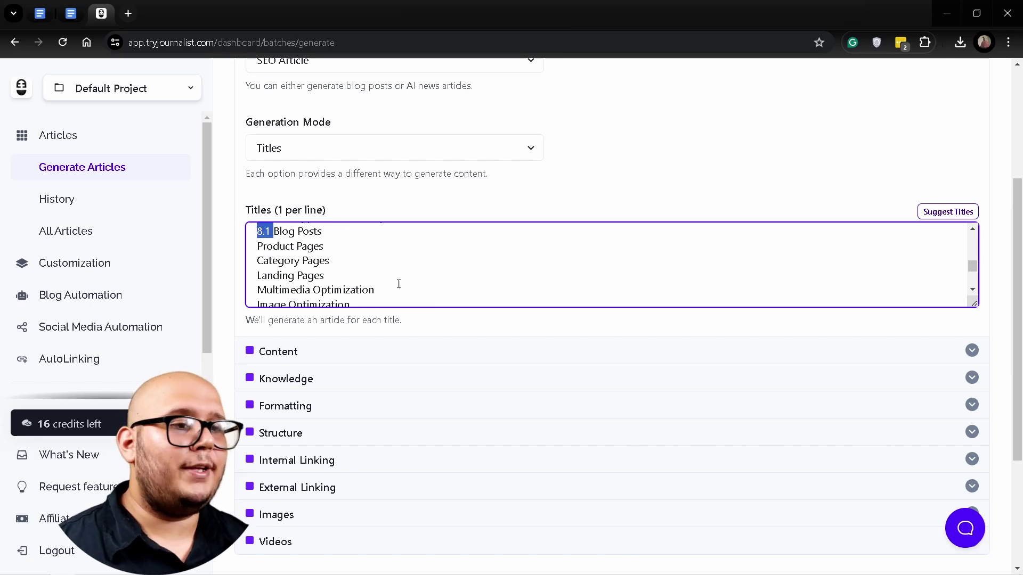
{"action": "key", "text": "Delete"}
{"action": "key", "text": "Up"}
Step: Remove the prefixes 7.4 up through 5.1 from titles like XML Sitemaps and Page Load Speed
{"action": "key", "text": "Up"}
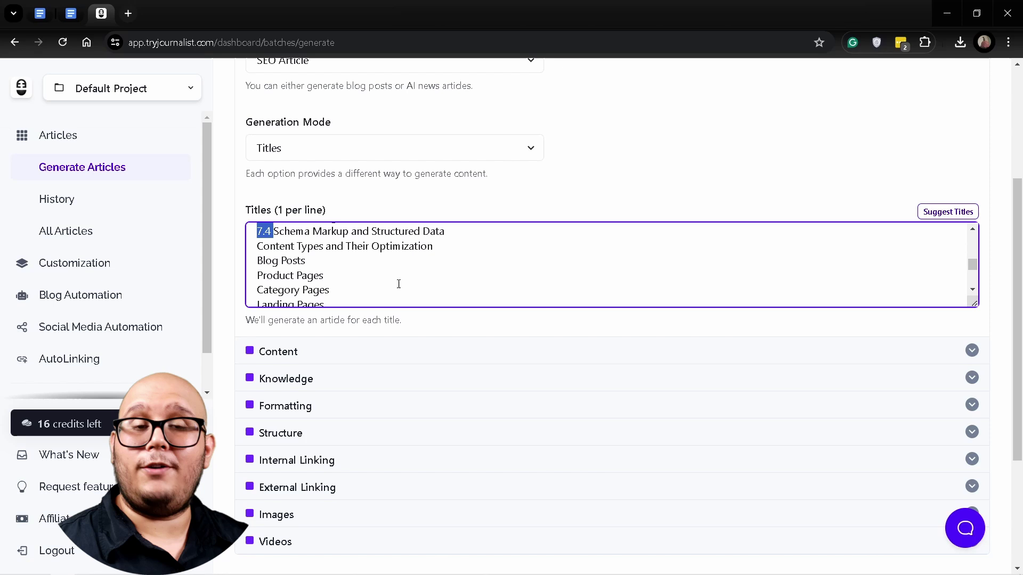
{"action": "key", "text": "Delete"}
{"action": "key", "text": "Up"}
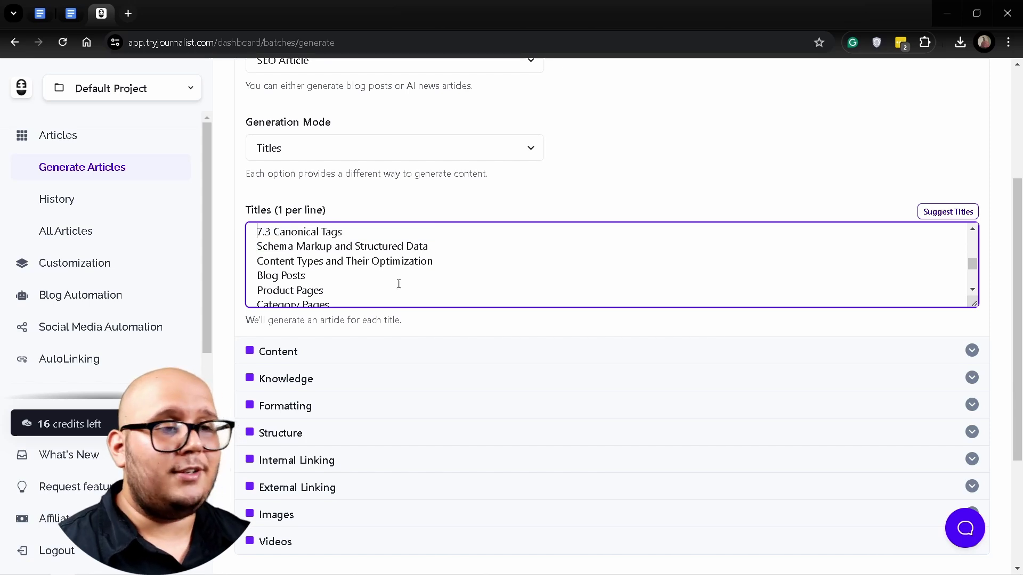
{"action": "key", "text": "Delete"}
{"action": "key", "text": "Up"}
{"action": "key", "text": "Delete"}
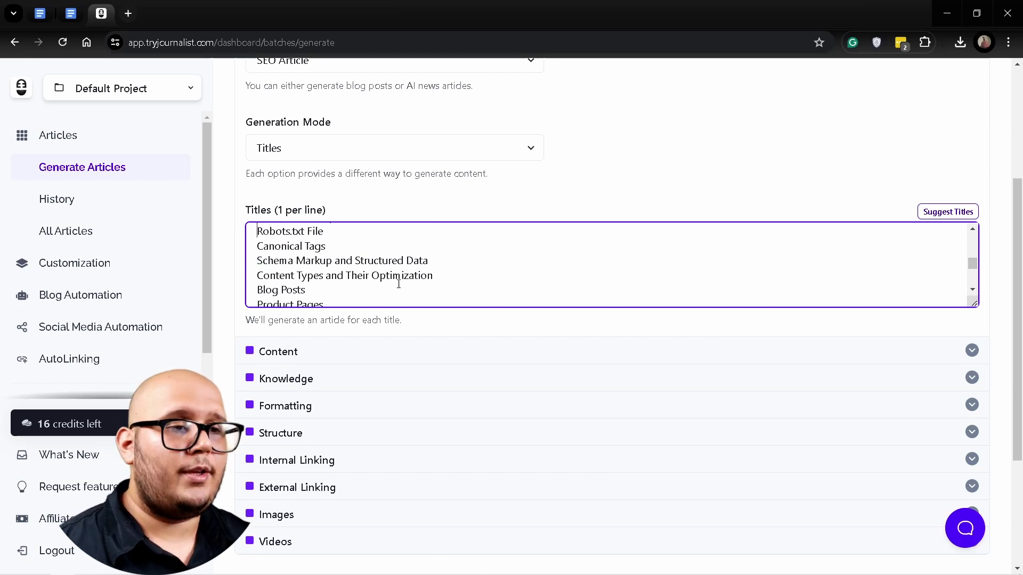
{"action": "key", "text": "Up"}
{"action": "key", "text": "Delete"}
{"action": "key", "text": "Up"}
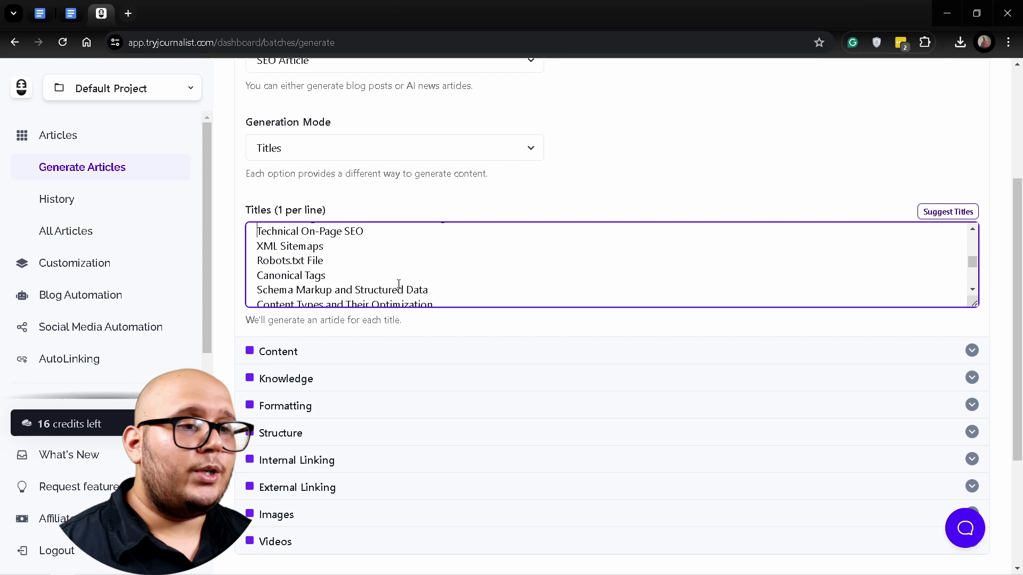
{"action": "key", "text": "Up"}
{"action": "key", "text": "Delete"}
{"action": "key", "text": "Up"}
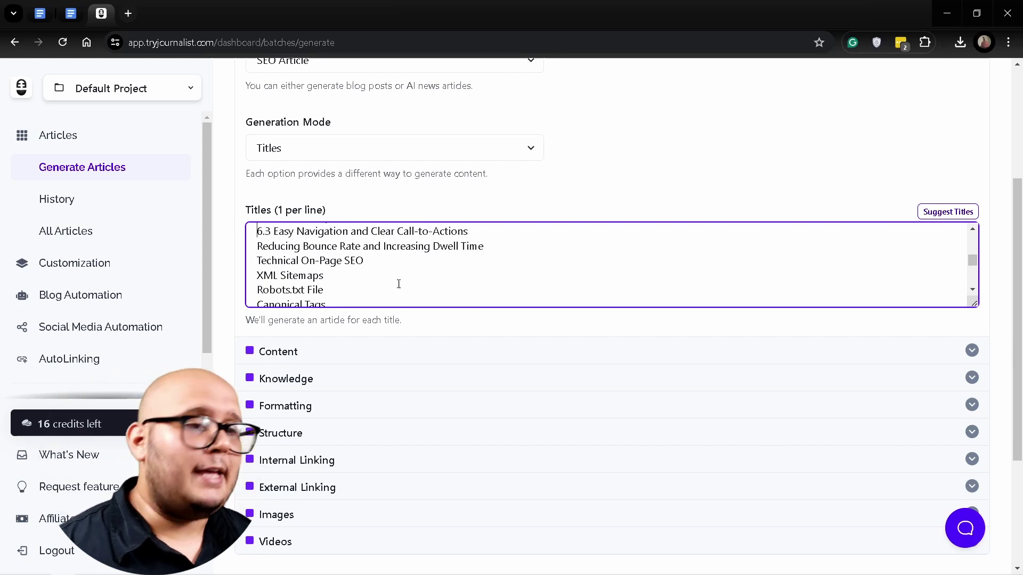
{"action": "key", "text": "ctrl+shift+Right"}
{"action": "key", "text": "Delete"}
{"action": "key", "text": "Up"}
{"action": "key", "text": "Delete"}
{"action": "key", "text": "Up"}
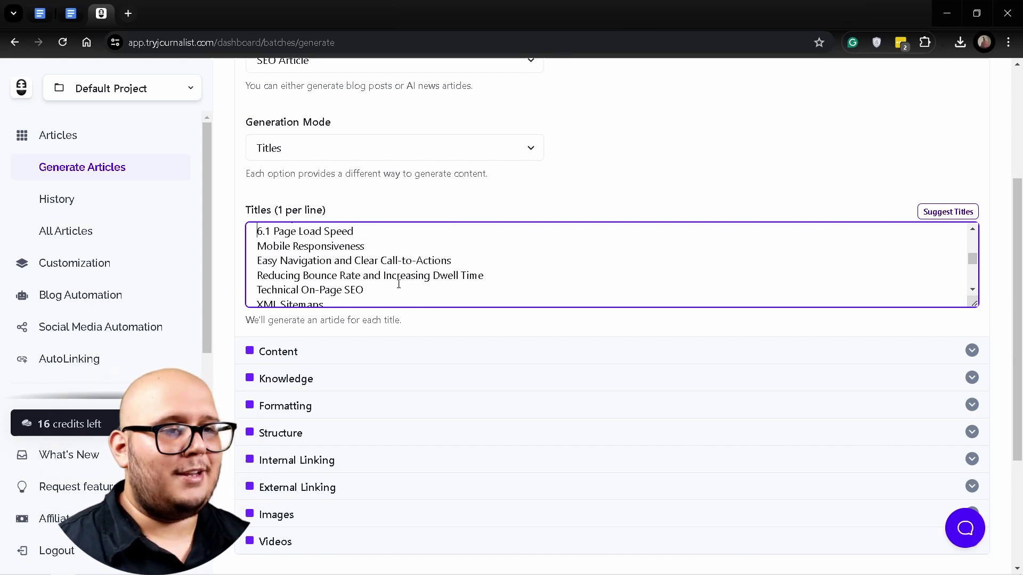
{"action": "key", "text": "Delete"}
{"action": "key", "text": "Up"}
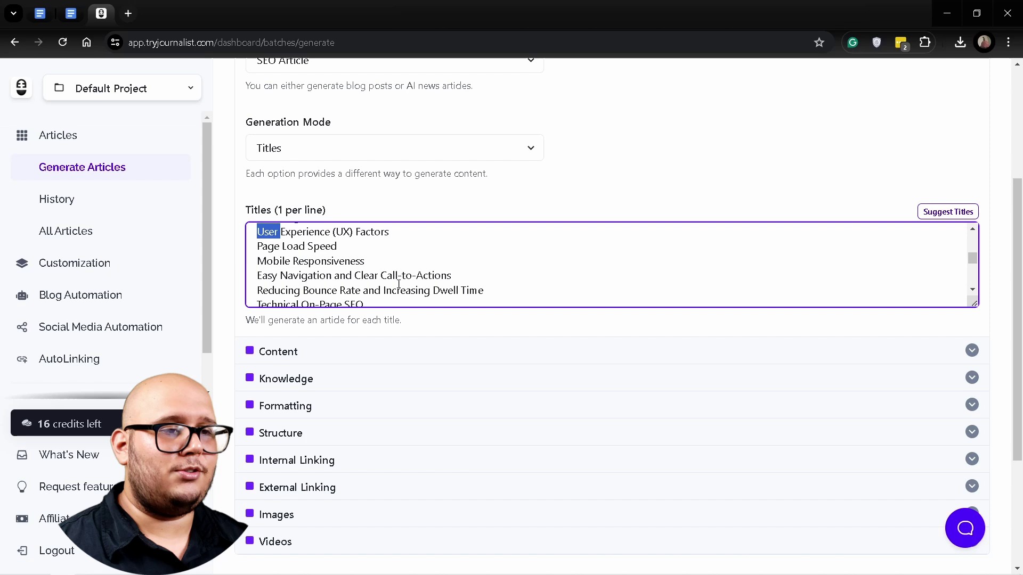
{"action": "key", "text": "Up"}
{"action": "key", "text": "Delete"}
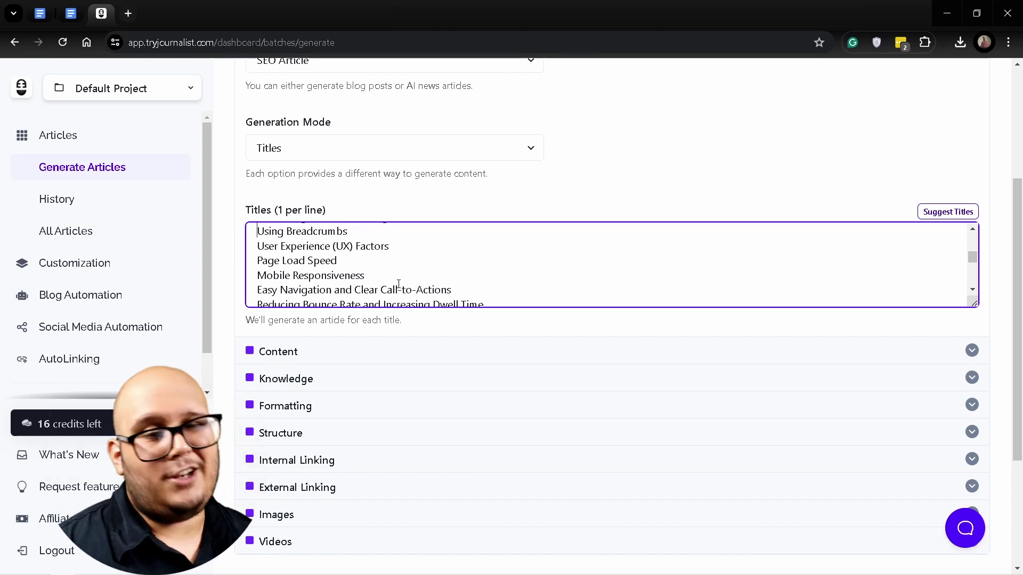
{"action": "key", "text": "Up"}
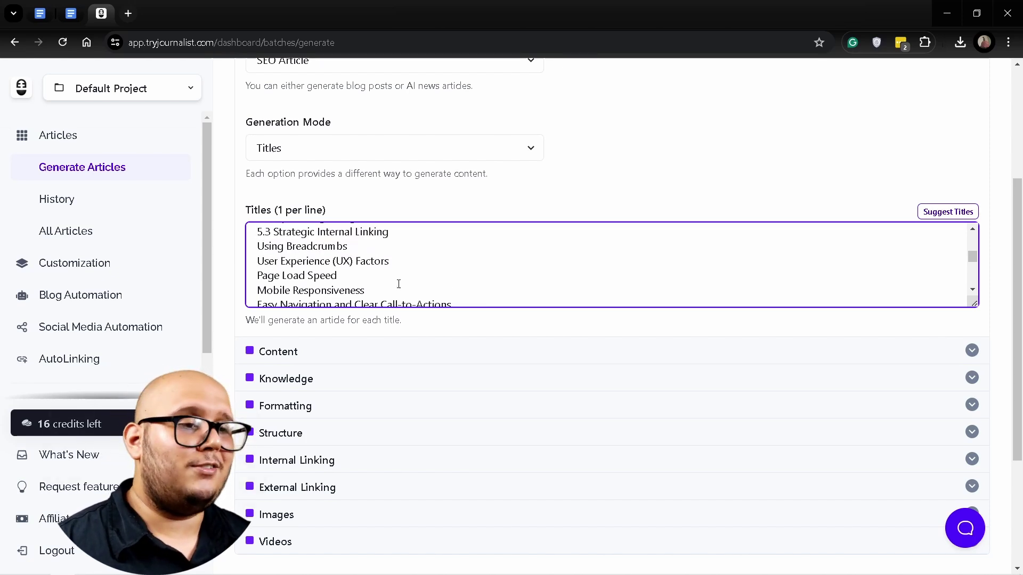
{"action": "key", "text": "Delete"}
{"action": "key", "text": "Up"}
{"action": "key", "text": "ctrl+shift+Right"}
{"action": "key", "text": "Delete"}
{"action": "key", "text": "Up"}
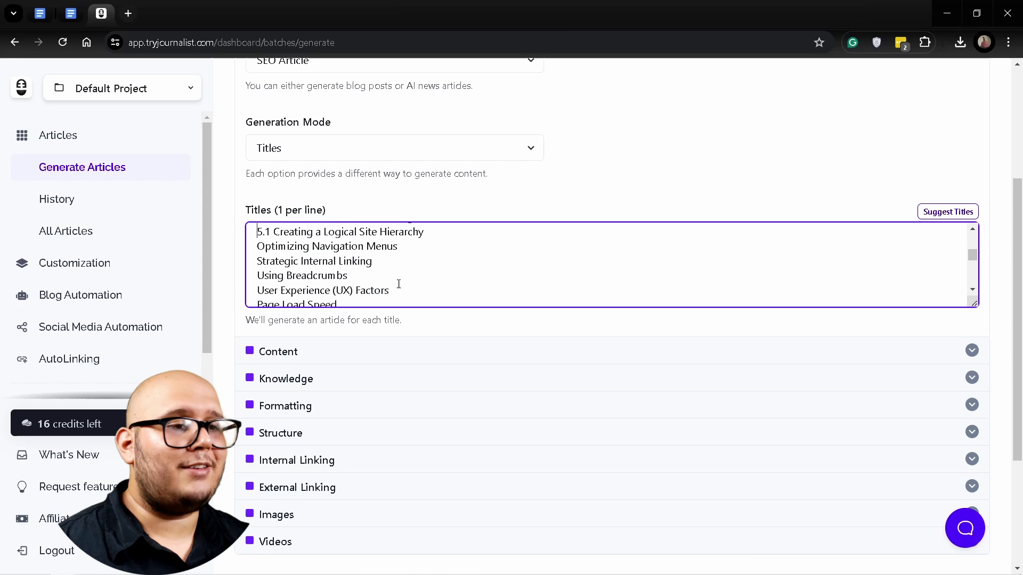
{"action": "key", "text": "ctrl+shift+Right"}
{"action": "key", "text": "Delete"}
Step: Strip the remaining numbers, URL Structure and 4.4 up through 1.2, leaving clean article titles
{"action": "key", "text": "Up"}
{"action": "key", "text": "ctrl+shift+Right"}
{"action": "key", "text": "Delete"}
{"action": "key", "text": "Up"}
{"action": "key", "text": "ctrl+shift+Right"}
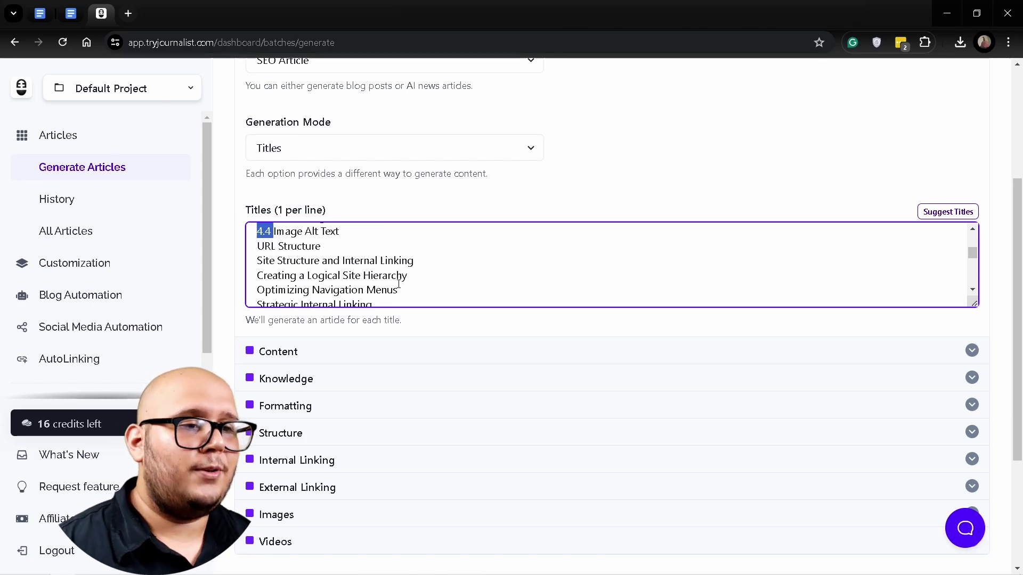
{"action": "key", "text": "Delete"}
{"action": "key", "text": "Up"}
{"action": "key", "text": "Delete"}
{"action": "key", "text": "Up"}
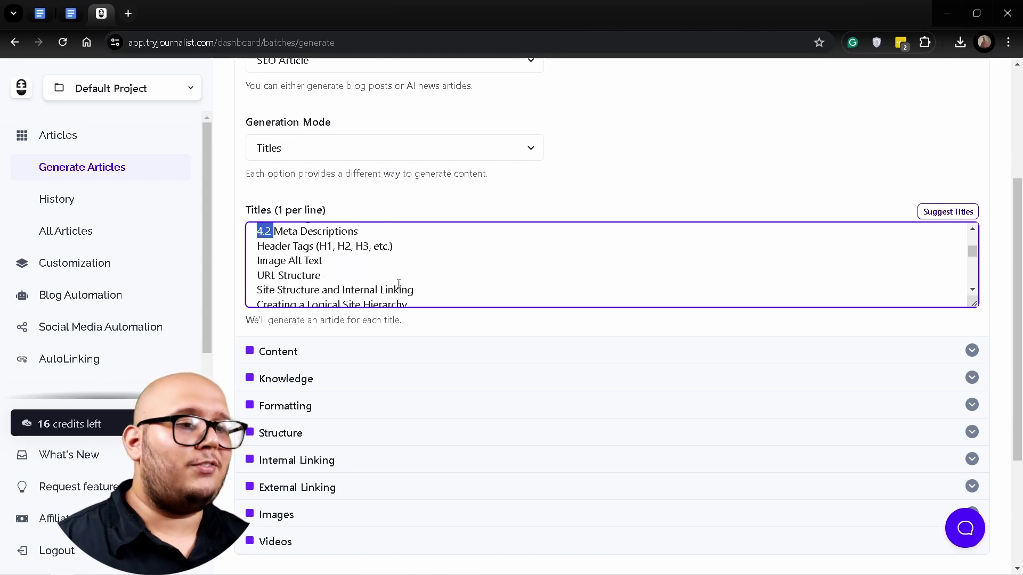
{"action": "key", "text": "Delete"}
{"action": "key", "text": "Up"}
{"action": "key", "text": "Up"}
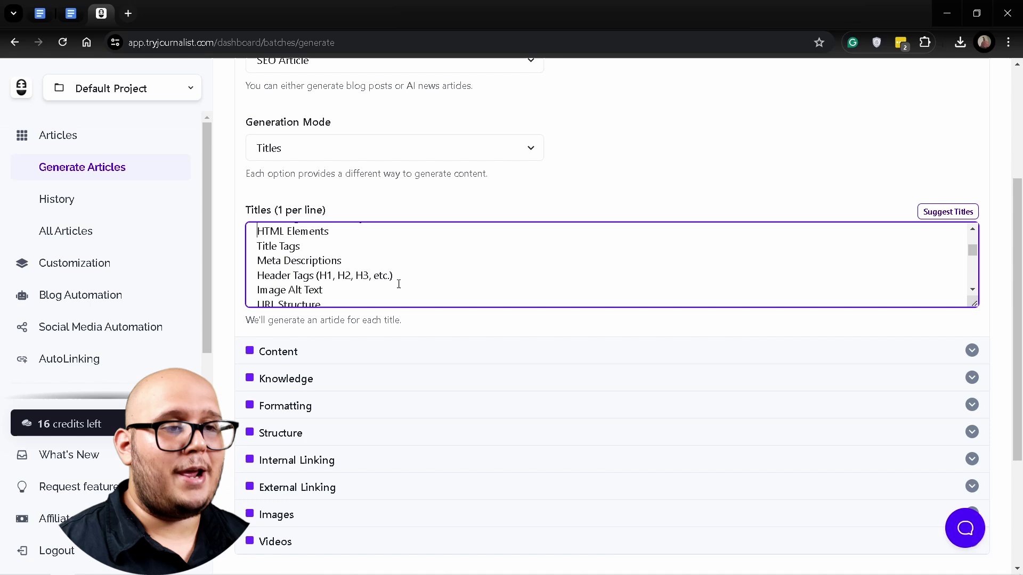
{"action": "key", "text": "Up"}
{"action": "key", "text": "Delete"}
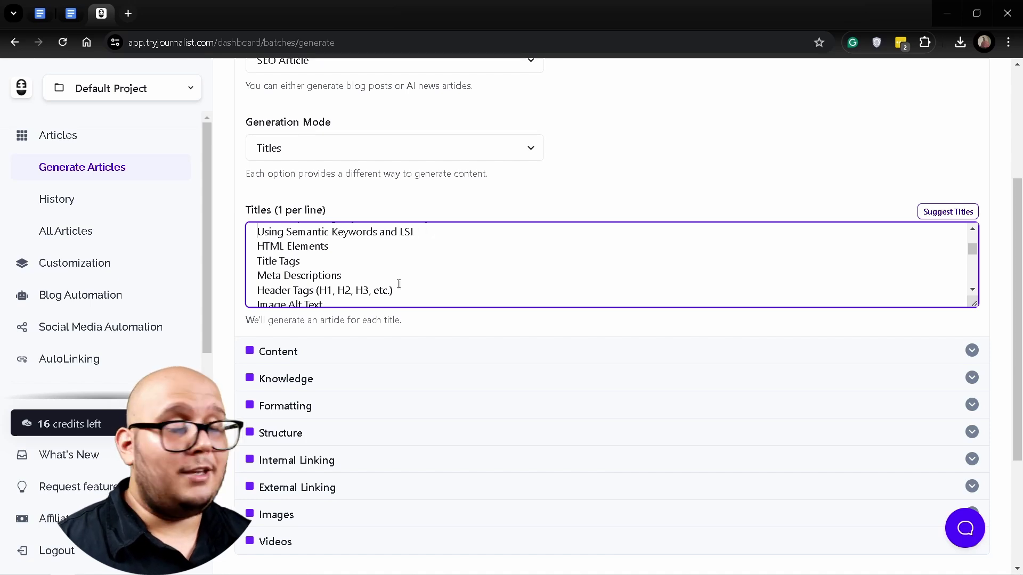
{"action": "key", "text": "Up"}
{"action": "key", "text": "Delete"}
{"action": "key", "text": "Up"}
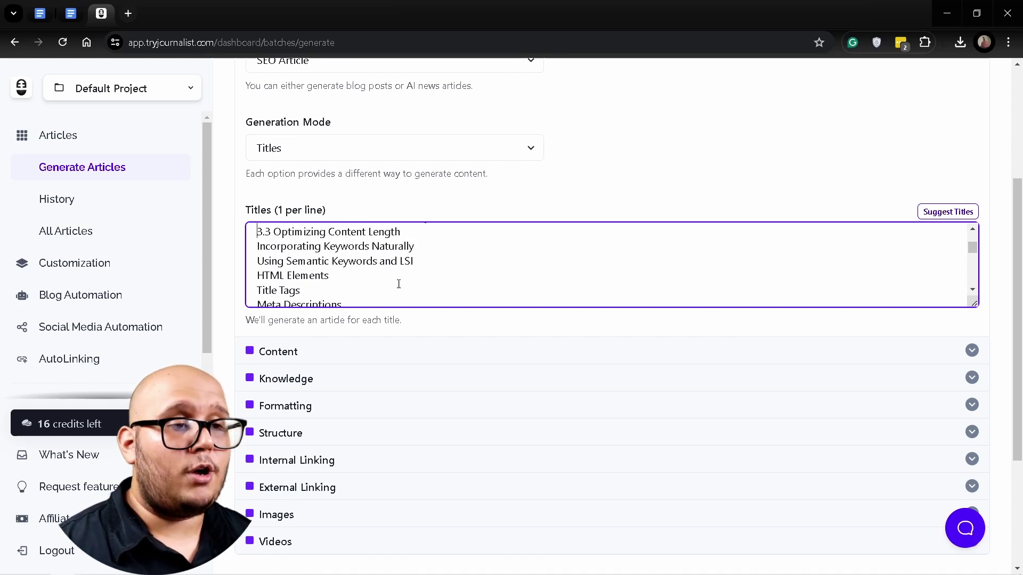
{"action": "key", "text": "ctrl+shift+Right"}
{"action": "key", "text": "Delete"}
{"action": "key", "text": "Up"}
{"action": "key", "text": "Delete"}
{"action": "key", "text": "Up"}
{"action": "key", "text": "Up"}
{"action": "key", "text": "Up"}
{"action": "key", "text": "ctrl+shift+Right"}
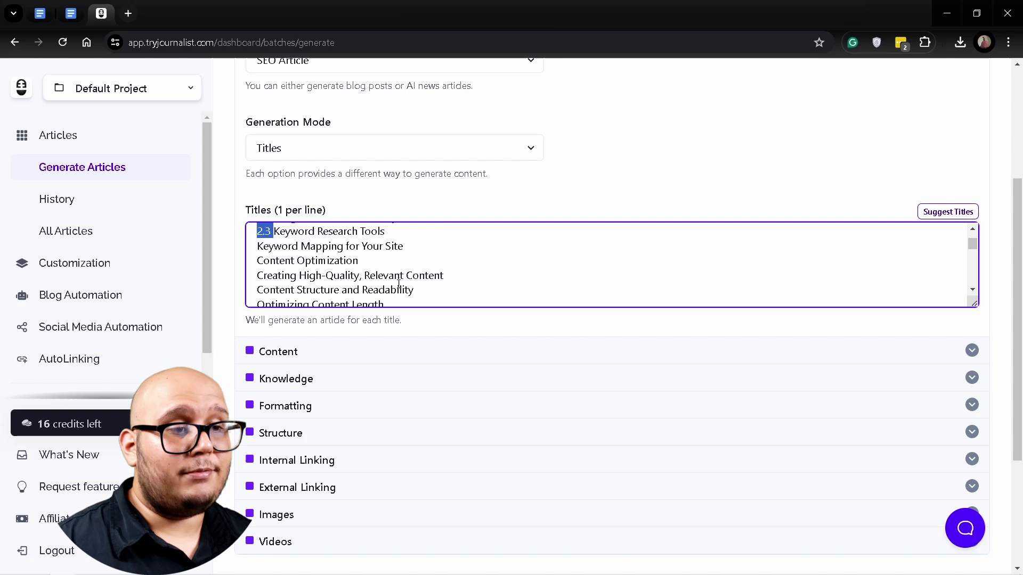
{"action": "key", "text": "Delete"}
{"action": "key", "text": "Up"}
{"action": "key", "text": "ctrl+shift+Right"}
{"action": "key", "text": "Delete"}
{"action": "key", "text": "Up"}
{"action": "key", "text": "ctrl+shift+Right"}
{"action": "key", "text": "Delete"}
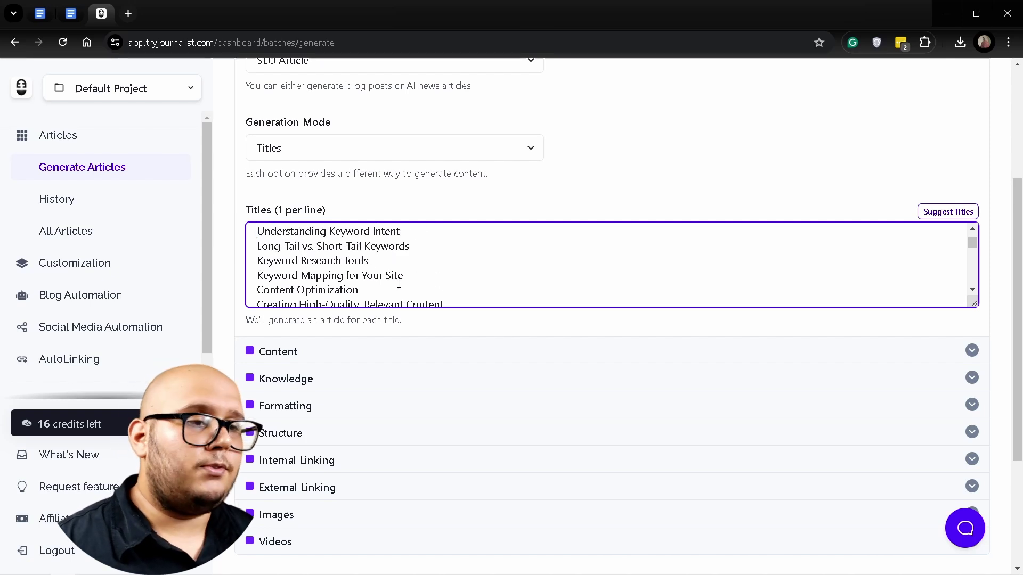
{"action": "key", "text": "Up"}
{"action": "key", "text": "Up"}
{"action": "key", "text": "Up"}
{"action": "key", "text": "Down"}
{"action": "key", "text": "ctrl+shift+Right"}
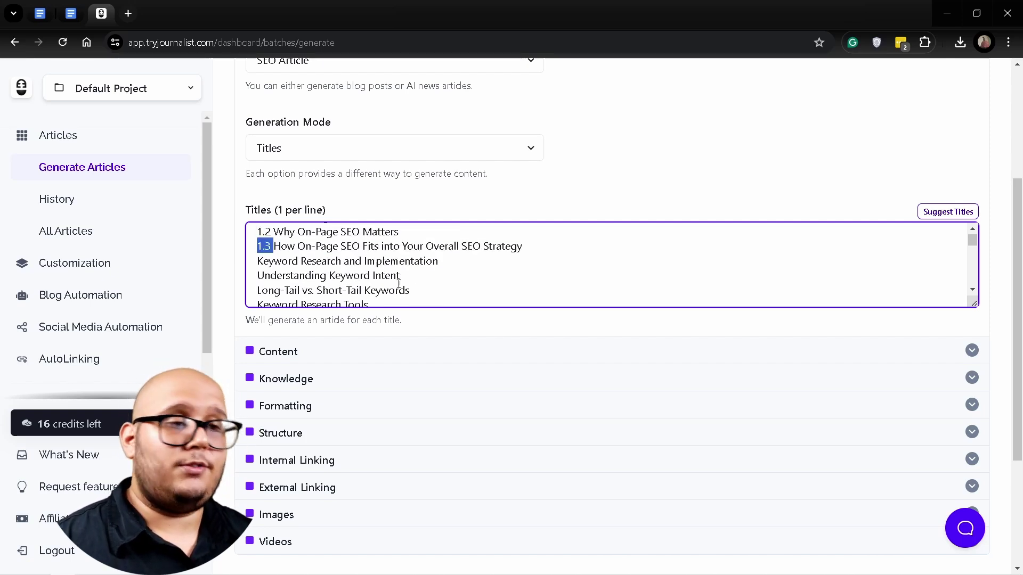
{"action": "key", "text": "Delete"}
{"action": "key", "text": "ctrl+shift+Right"}
{"action": "key", "text": "Delete"}
{"action": "key", "text": "Up"}
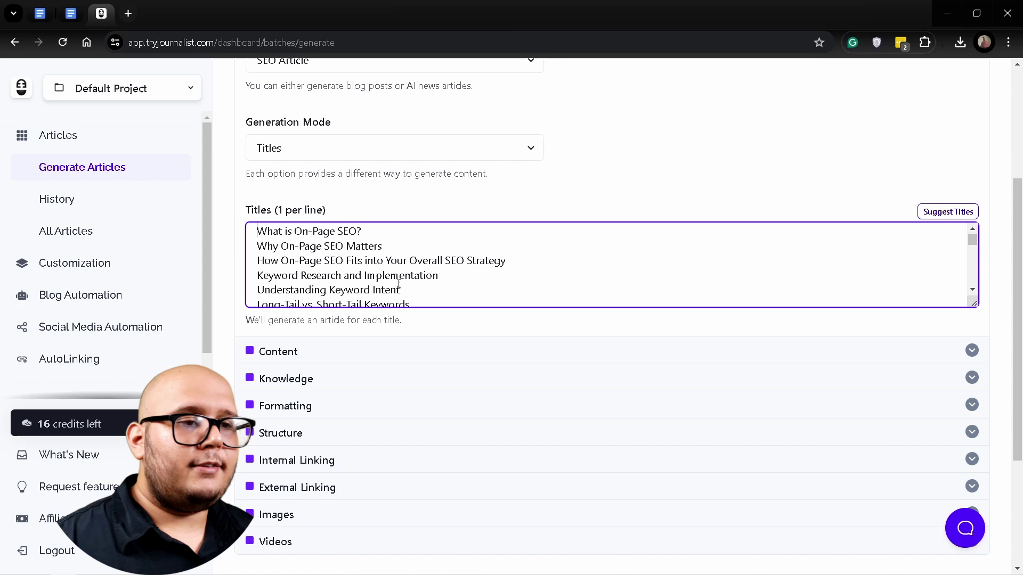
Step: Bring focus back to the Titles textarea holding the cleaned On-Page SEO titles
{"action": "scroll", "coordinate": [395, 272], "scroll_direction": "down", "scroll_amount": 3}
{"action": "scroll", "coordinate": [394, 266], "scroll_direction": "up", "scroll_amount": 5}
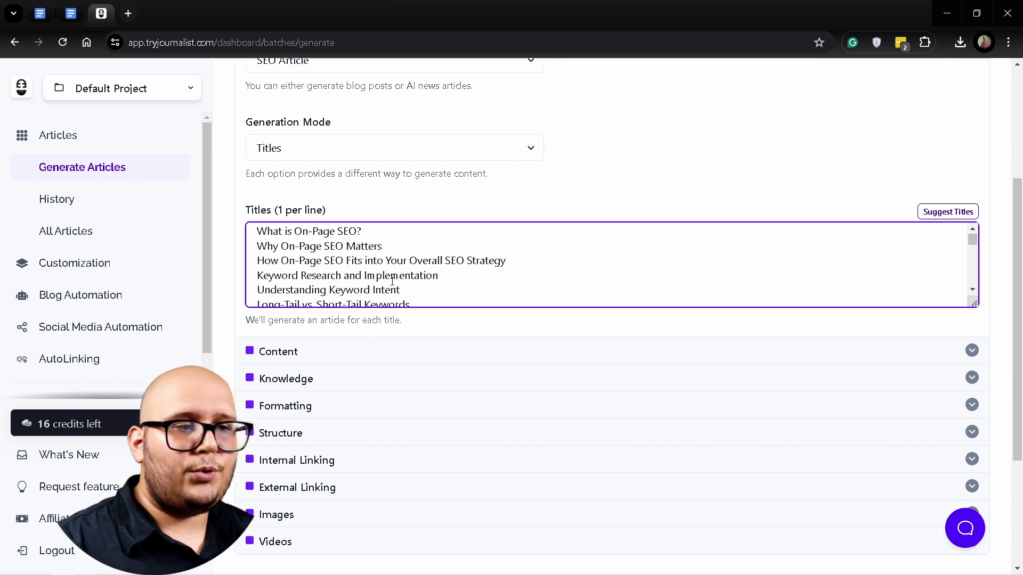
{"action": "scroll", "coordinate": [404, 283], "scroll_direction": "up", "scroll_amount": 1}
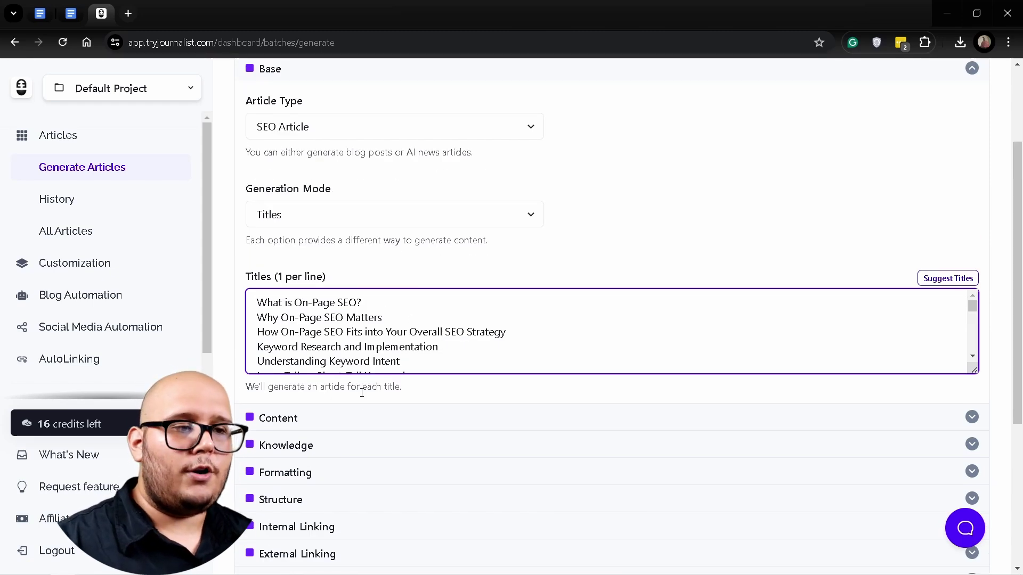
{"action": "left_click_drag", "start_coordinate": [420, 395], "coordinate": [246, 389]}
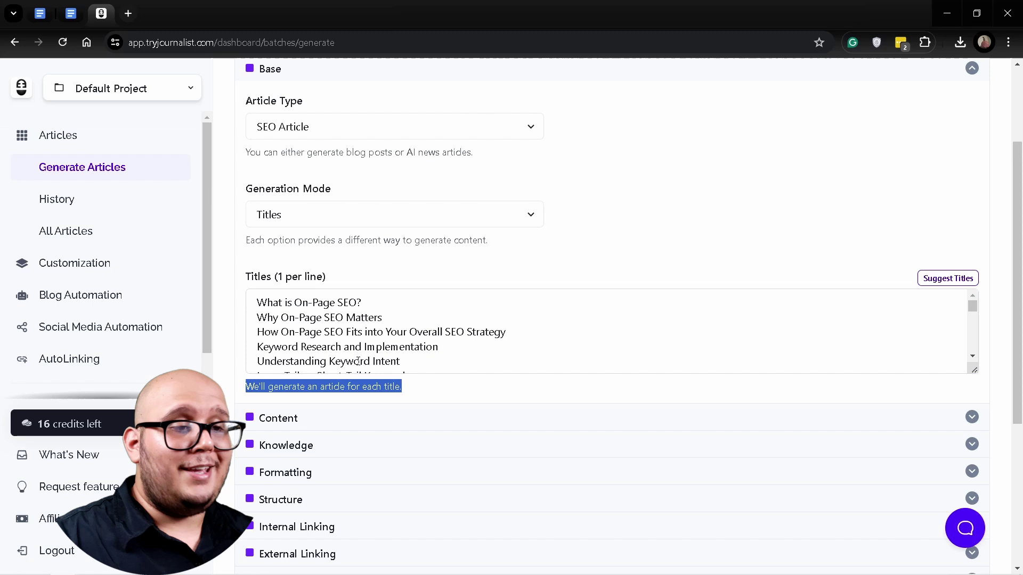
{"action": "left_click", "coordinate": [381, 356]}
Step: Scroll up and down the titles list to confirm all 58 titles are clean and unnumbered
{"action": "scroll", "coordinate": [323, 320], "scroll_direction": "down", "scroll_amount": 3}
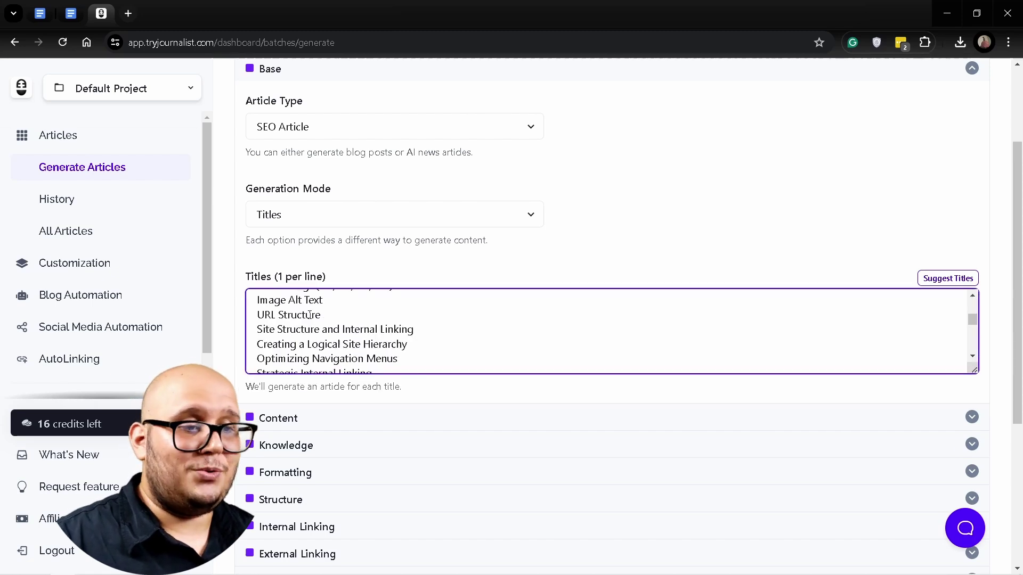
{"action": "scroll", "coordinate": [323, 320], "scroll_direction": "down", "scroll_amount": 3}
{"action": "scroll", "coordinate": [323, 321], "scroll_direction": "down", "scroll_amount": 3}
{"action": "scroll", "coordinate": [325, 325], "scroll_direction": "up", "scroll_amount": 5}
{"action": "scroll", "coordinate": [327, 330], "scroll_direction": "up", "scroll_amount": 3}
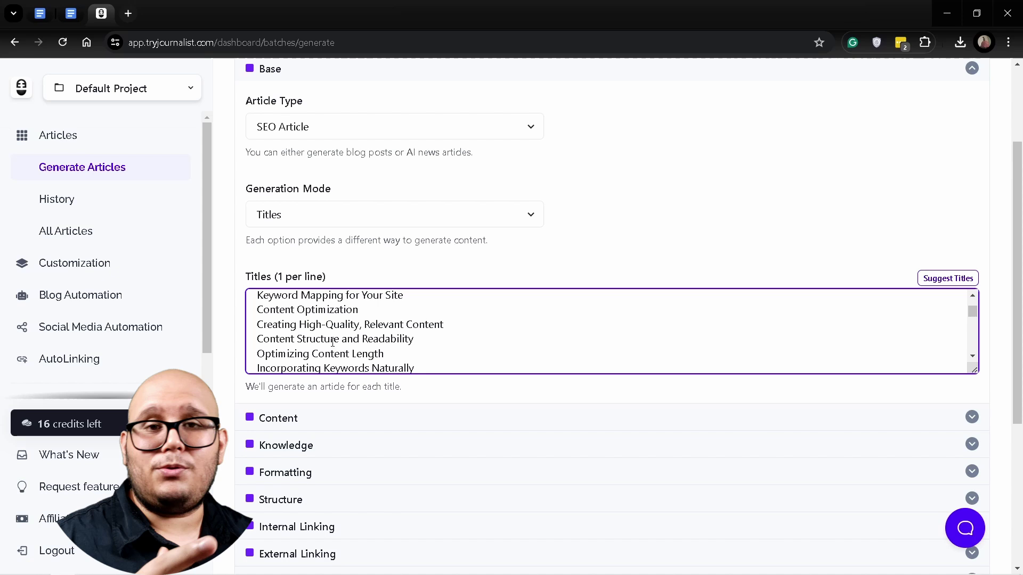
{"action": "scroll", "coordinate": [335, 344], "scroll_direction": "down", "scroll_amount": 3}
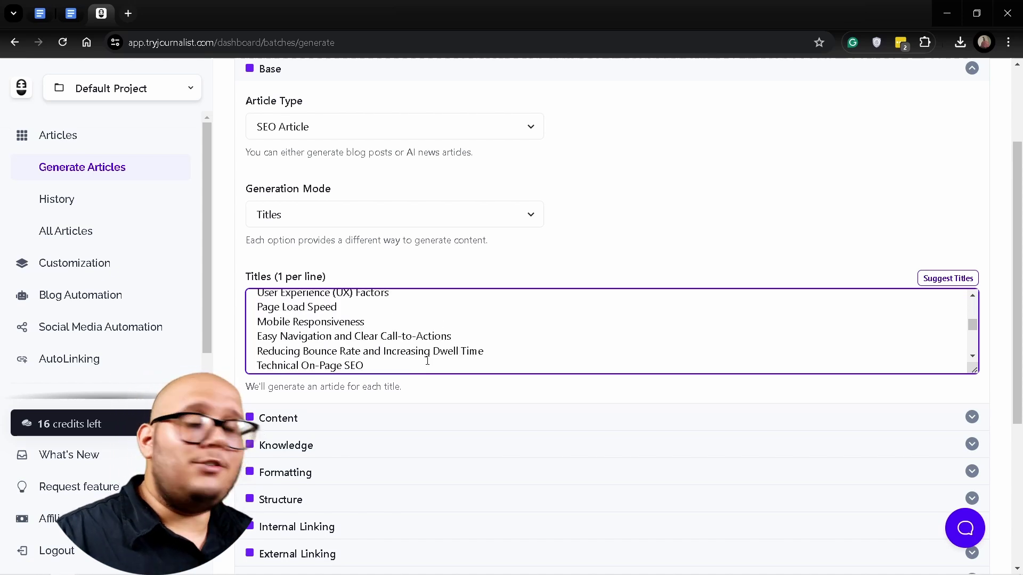
{"action": "scroll", "coordinate": [405, 354], "scroll_direction": "down", "scroll_amount": 3}
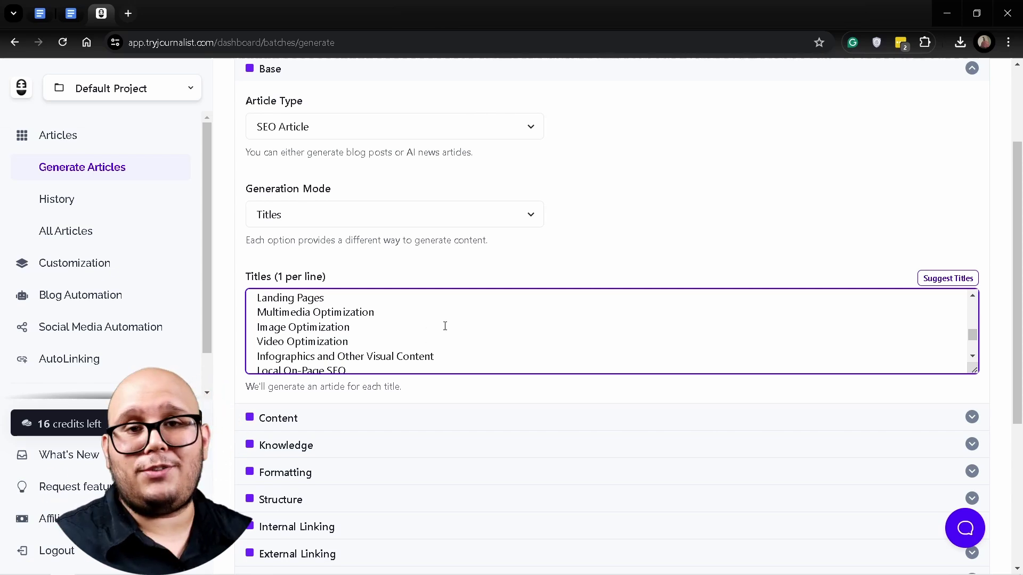
{"action": "scroll", "coordinate": [440, 325], "scroll_direction": "down", "scroll_amount": 3}
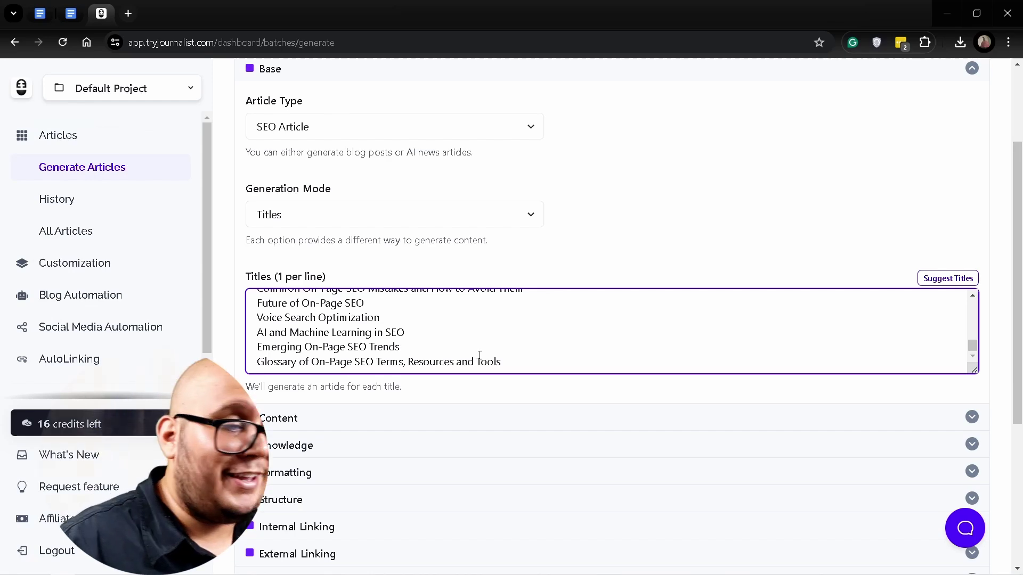
{"action": "scroll", "coordinate": [477, 357], "scroll_direction": "down", "scroll_amount": 2}
{"action": "scroll", "coordinate": [472, 210], "scroll_direction": "up", "scroll_amount": 1}
{"action": "scroll", "coordinate": [471, 210], "scroll_direction": "up", "scroll_amount": 5}
{"action": "scroll", "coordinate": [472, 213], "scroll_direction": "up", "scroll_amount": 5}
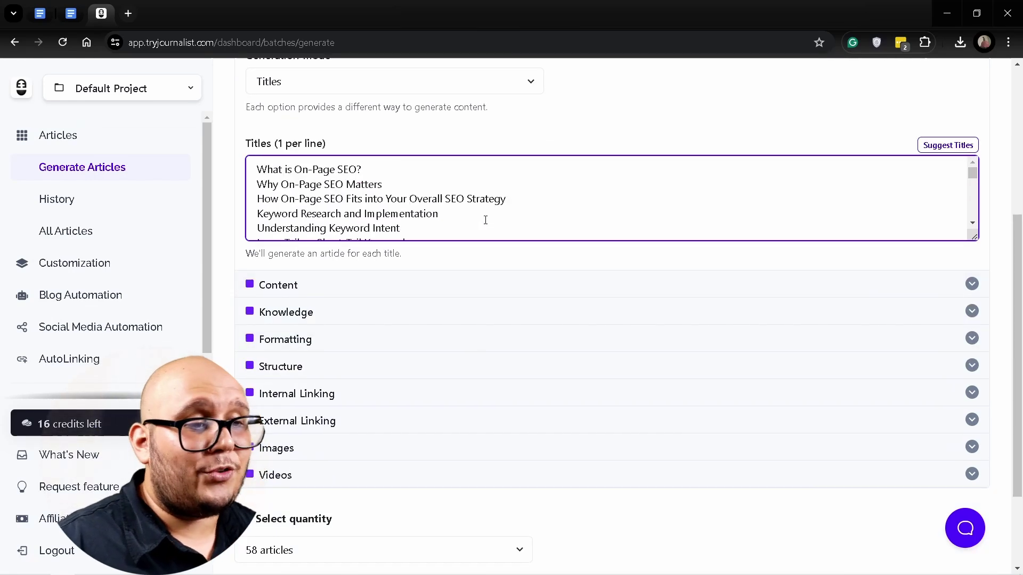
{"action": "scroll", "coordinate": [485, 224], "scroll_direction": "up", "scroll_amount": 5}
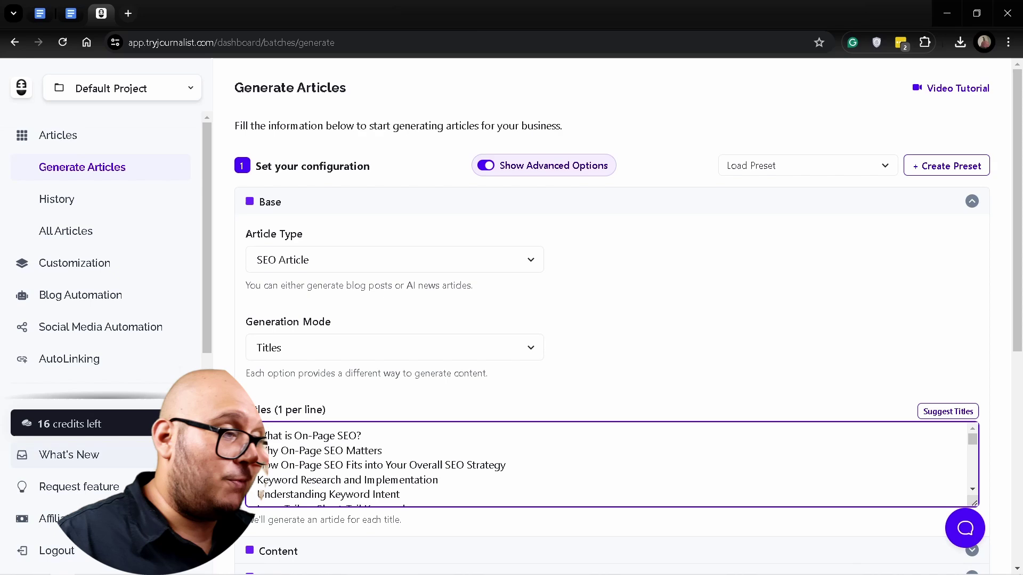
{"action": "scroll", "coordinate": [418, 449], "scroll_direction": "down", "scroll_amount": 3}
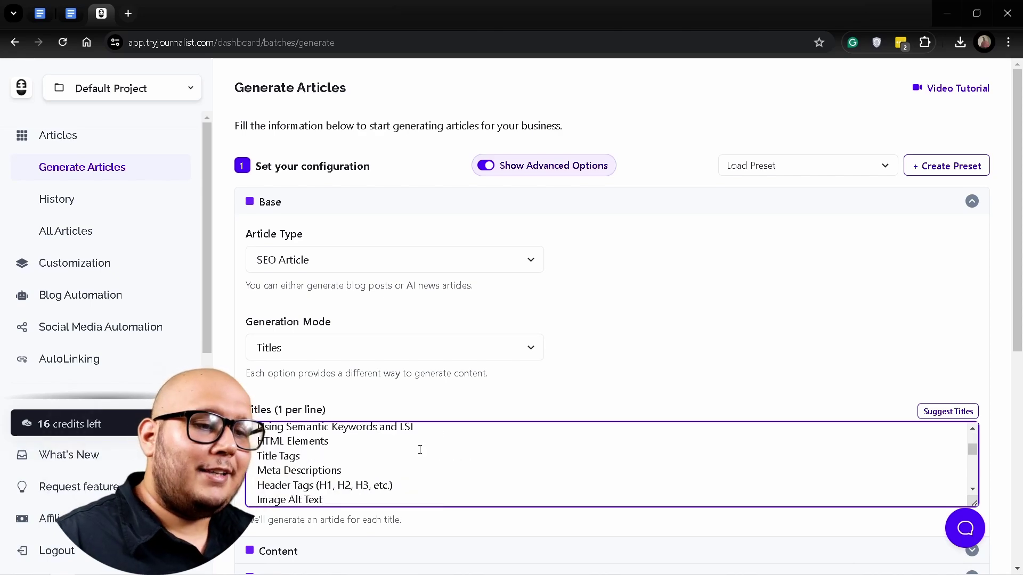
{"action": "scroll", "coordinate": [418, 449], "scroll_direction": "down", "scroll_amount": 3}
{"action": "scroll", "coordinate": [375, 461], "scroll_direction": "down", "scroll_amount": 3}
{"action": "scroll", "coordinate": [373, 373], "scroll_direction": "down", "scroll_amount": 5}
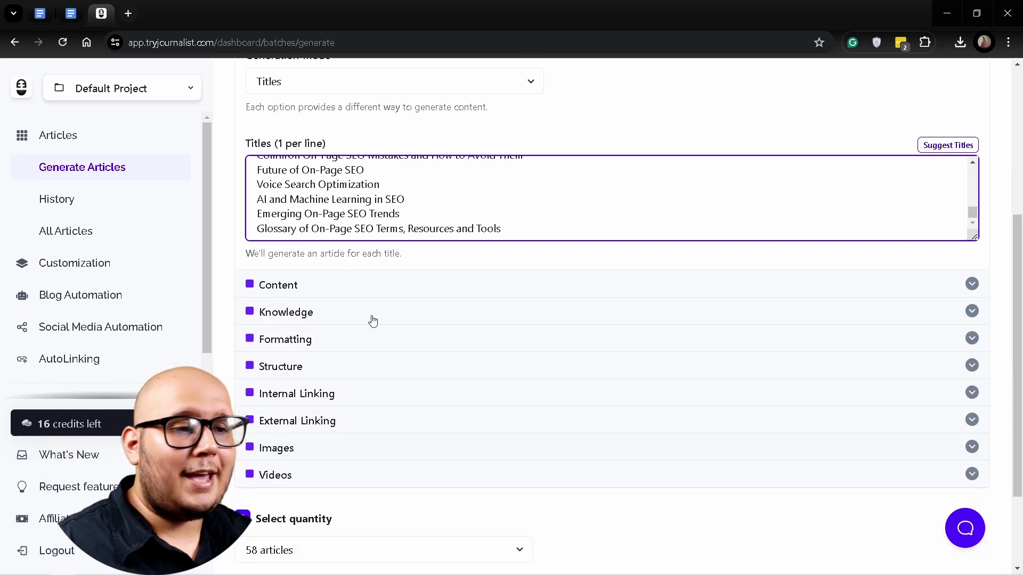
{"action": "scroll", "coordinate": [405, 203], "scroll_direction": "up", "scroll_amount": 2}
{"action": "scroll", "coordinate": [451, 250], "scroll_direction": "up", "scroll_amount": 5}
{"action": "scroll", "coordinate": [425, 496], "scroll_direction": "up", "scroll_amount": 5}
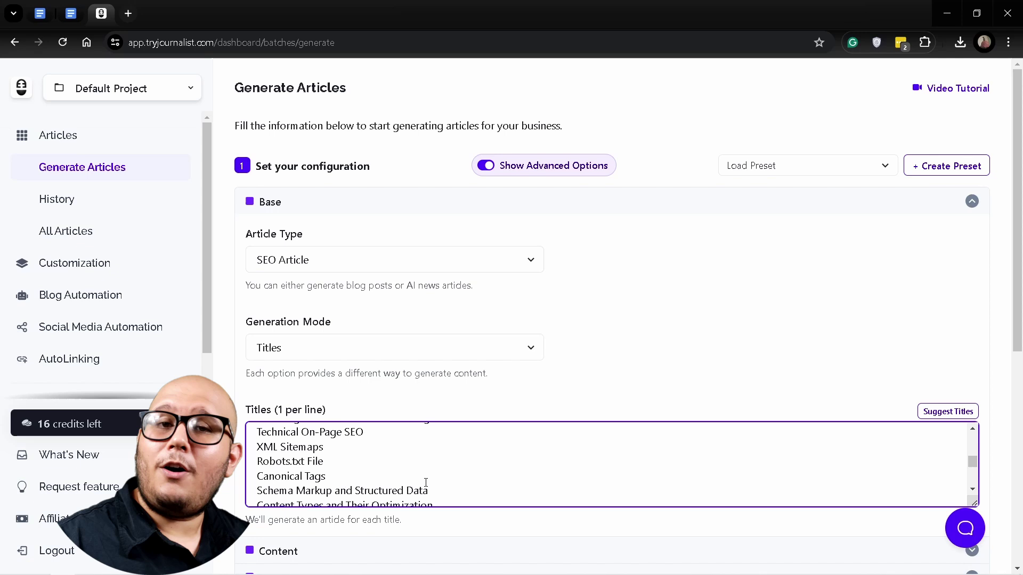
{"action": "scroll", "coordinate": [384, 477], "scroll_direction": "up", "scroll_amount": 5}
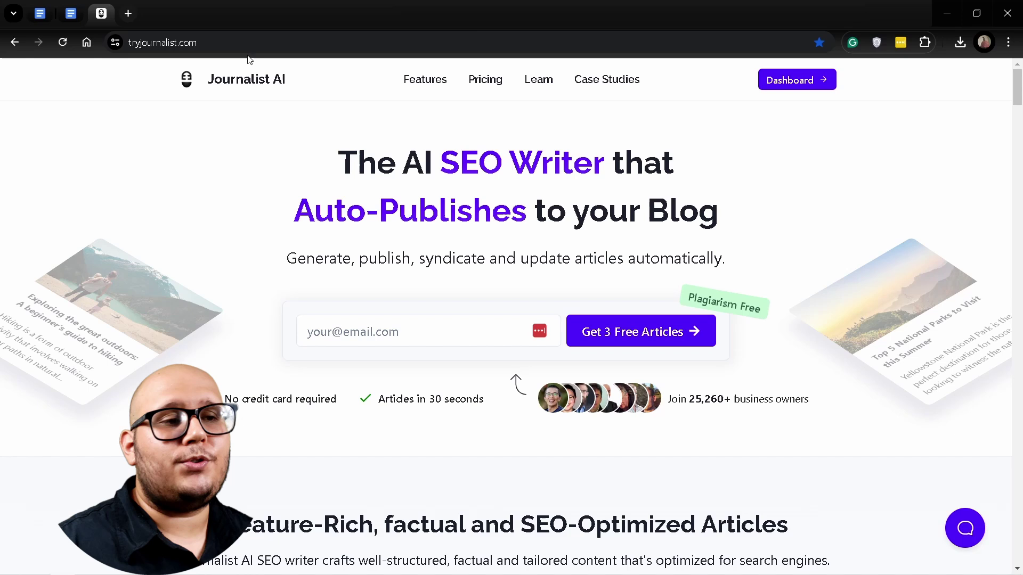
{"action": "left_click", "coordinate": [208, 43]}
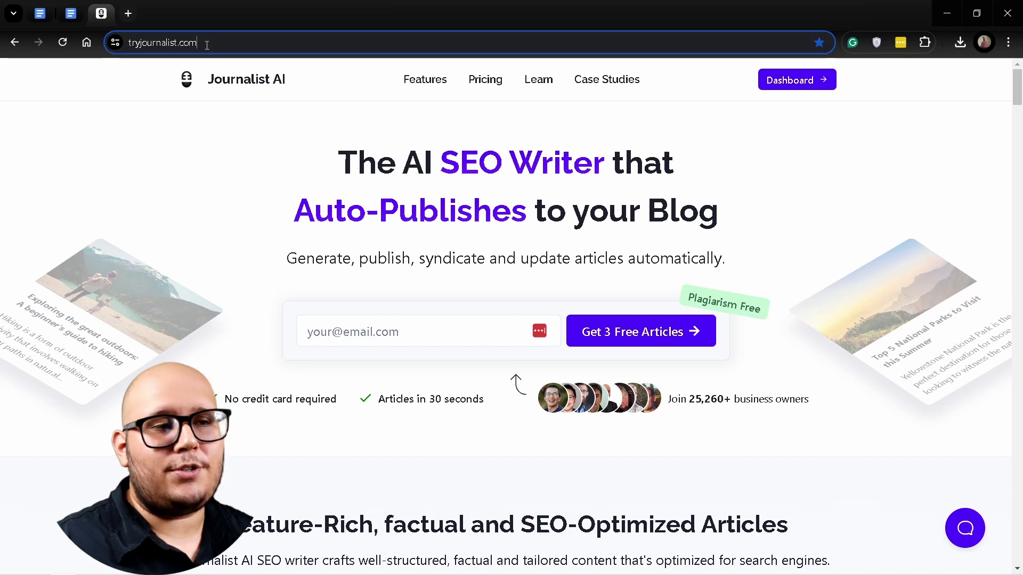
{"action": "left_click", "coordinate": [363, 176]}
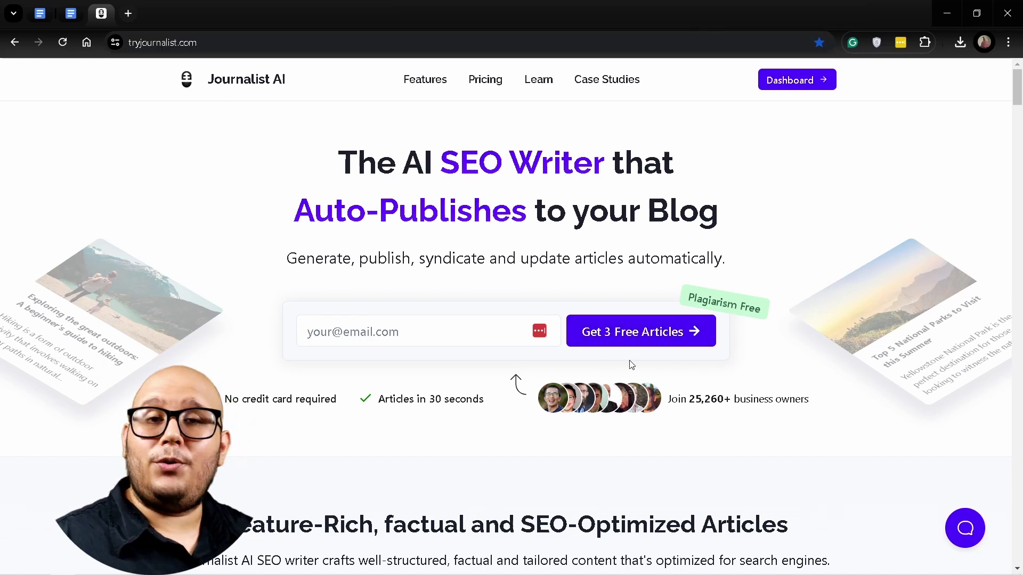